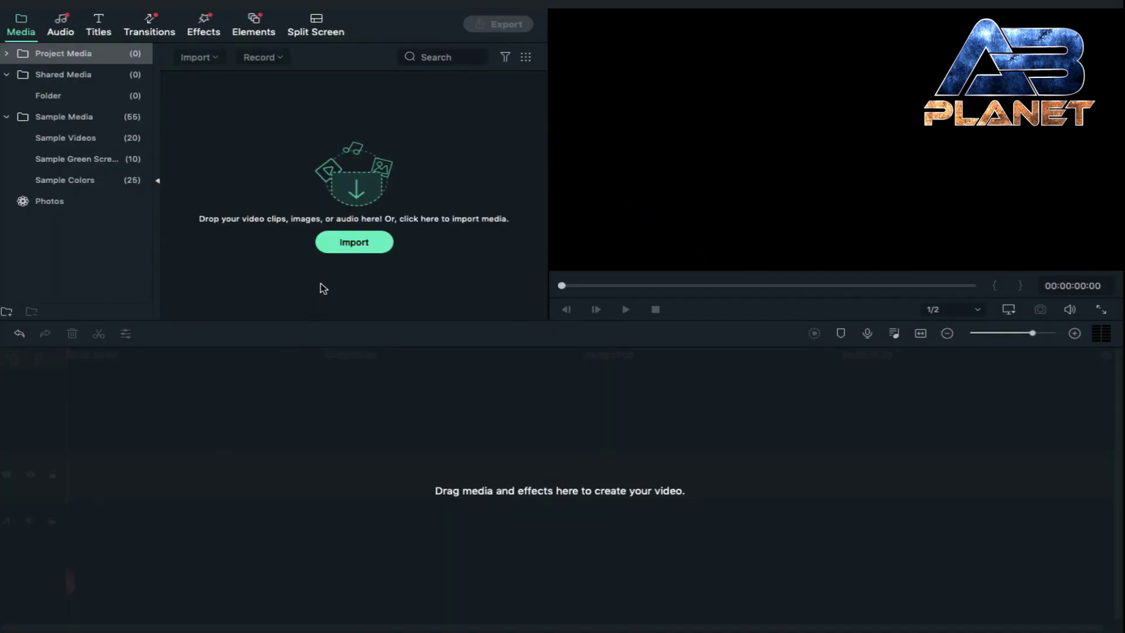
# Open the import file browser to reach the New Support files folder with Fire.mp4 and Logo Intro.mp4.
pyautogui.click(342, 246)
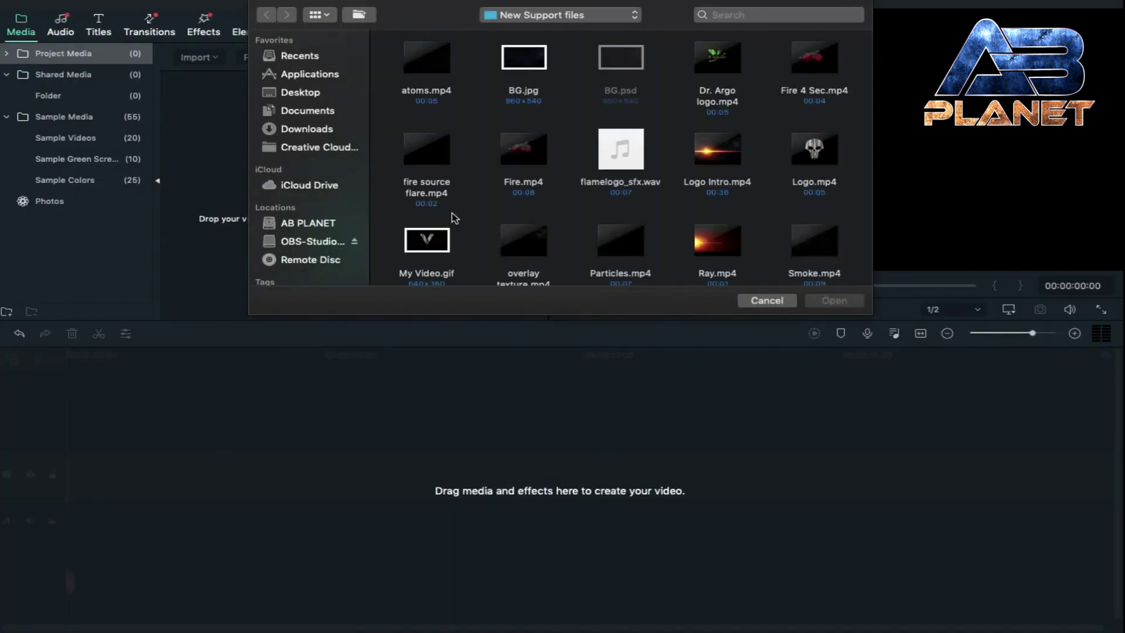
# Import Text Animation.mov and the skull PNG into the media library.
pyautogui.scroll(-5, 560, 187)
pyautogui.click(542, 131)
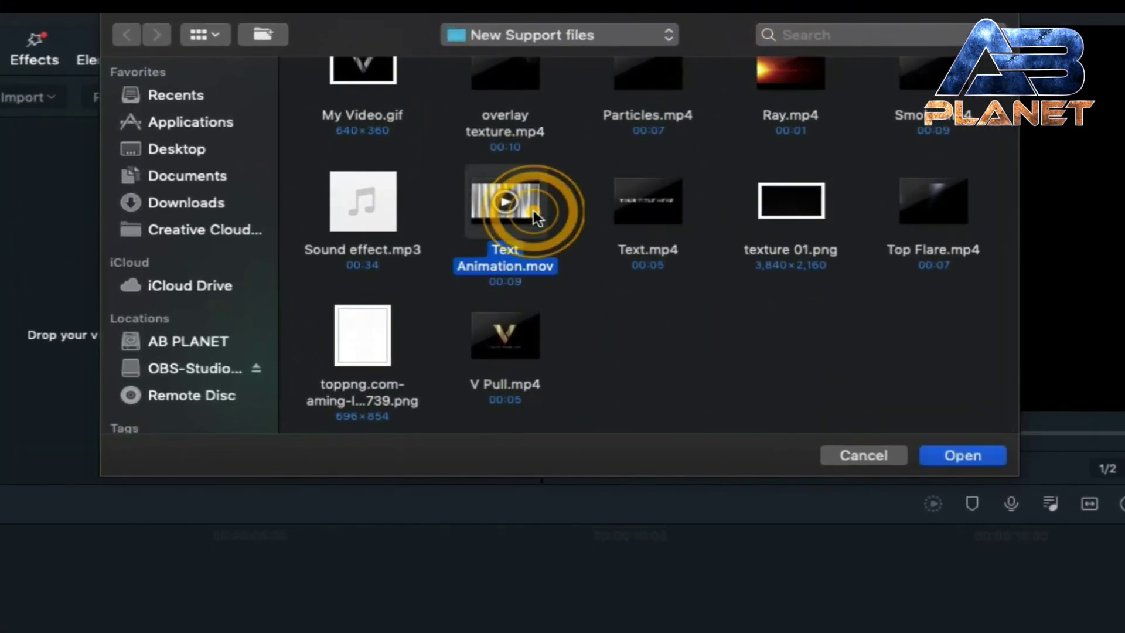
pyautogui.keyDown('super'); pyautogui.click(375, 345); pyautogui.keyUp('super')
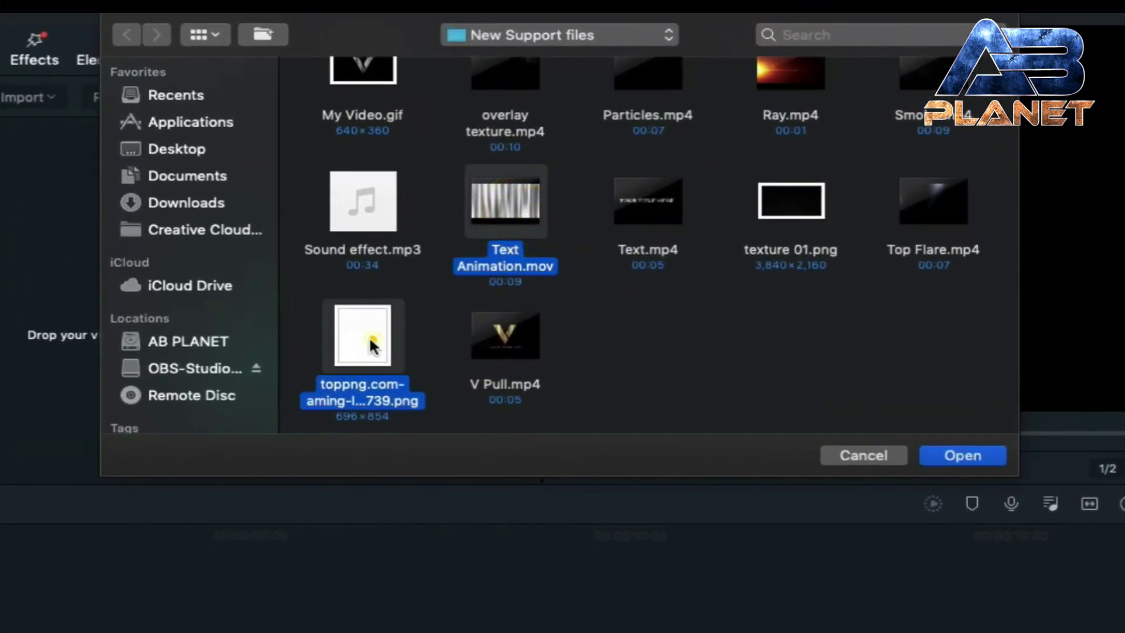
pyautogui.click(941, 451)
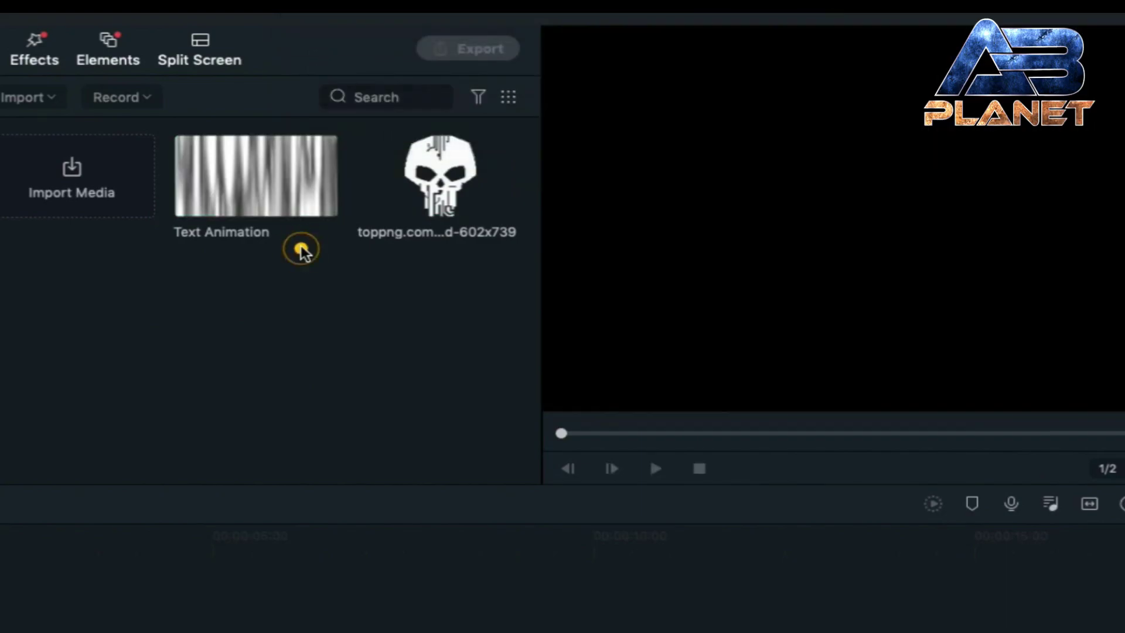
# Place the skull image on the first video track and scale it to 80%.
pyautogui.moveTo(475, 183)
pyautogui.moveTo(431, 175); pyautogui.dragTo(0, 632)
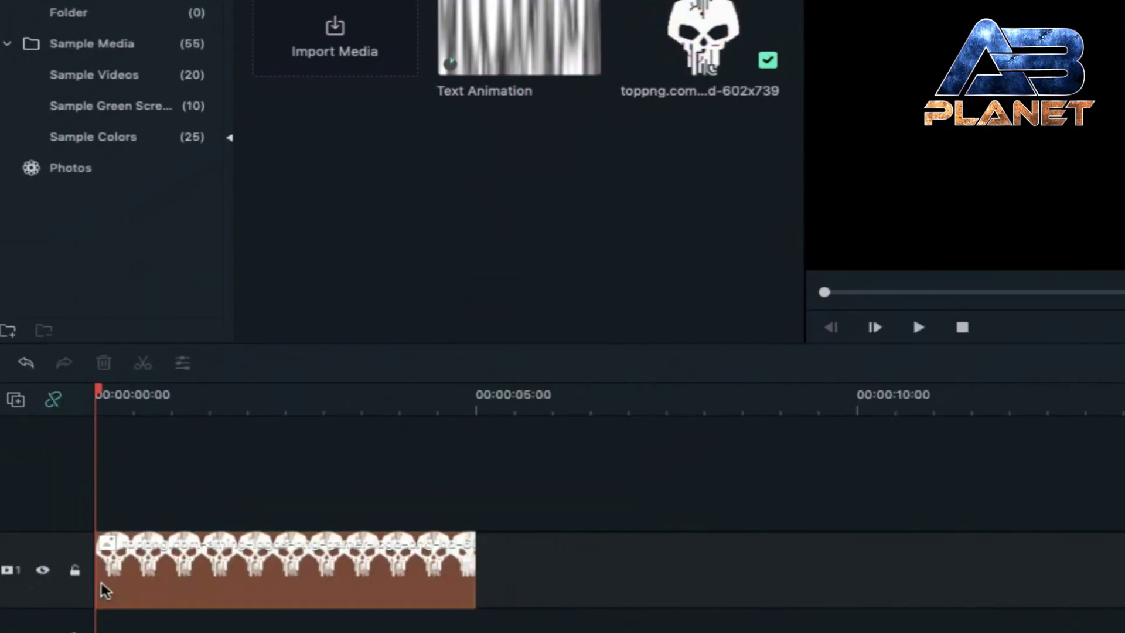
pyautogui.doubleClick(257, 550)
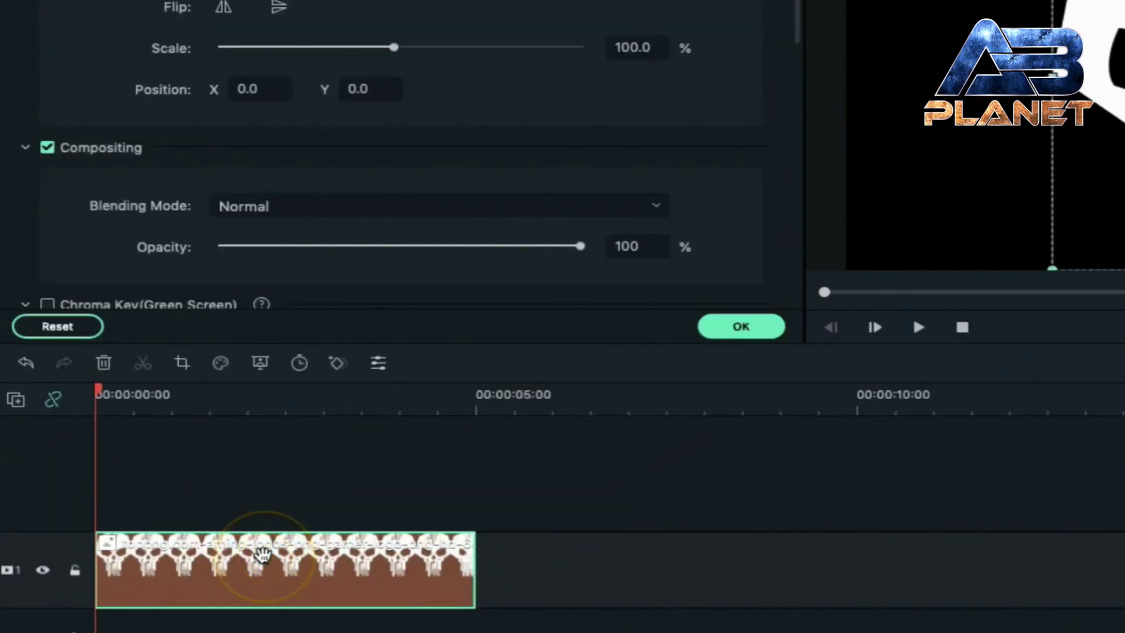
pyautogui.click(629, 46)
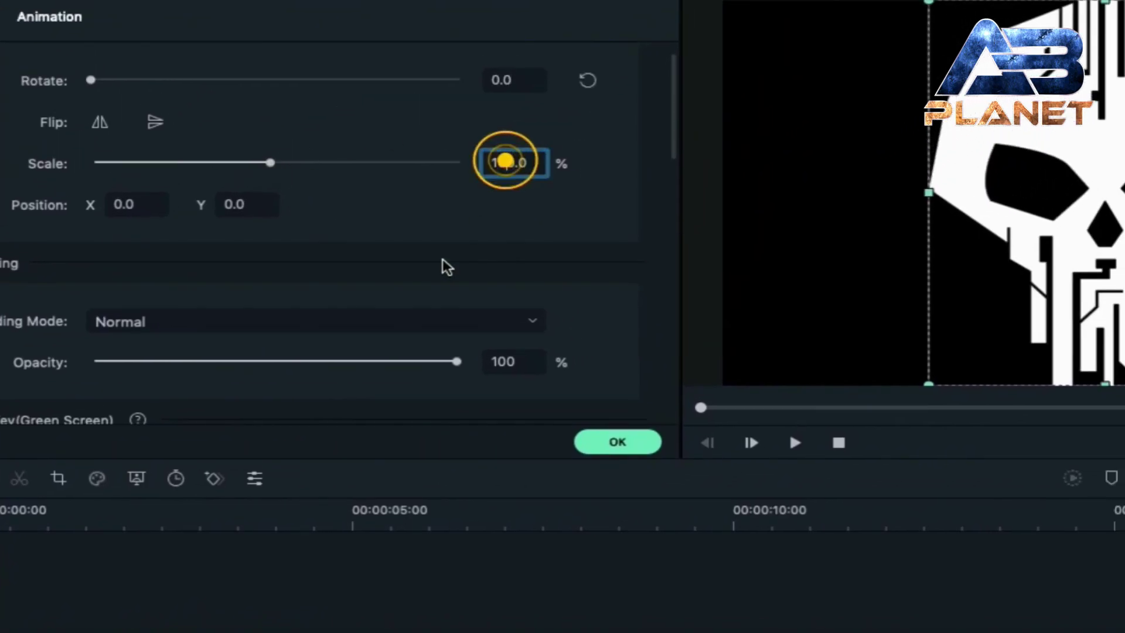
pyautogui.press('BackSpace')
pyautogui.press('BackSpace')
pyautogui.write('8')
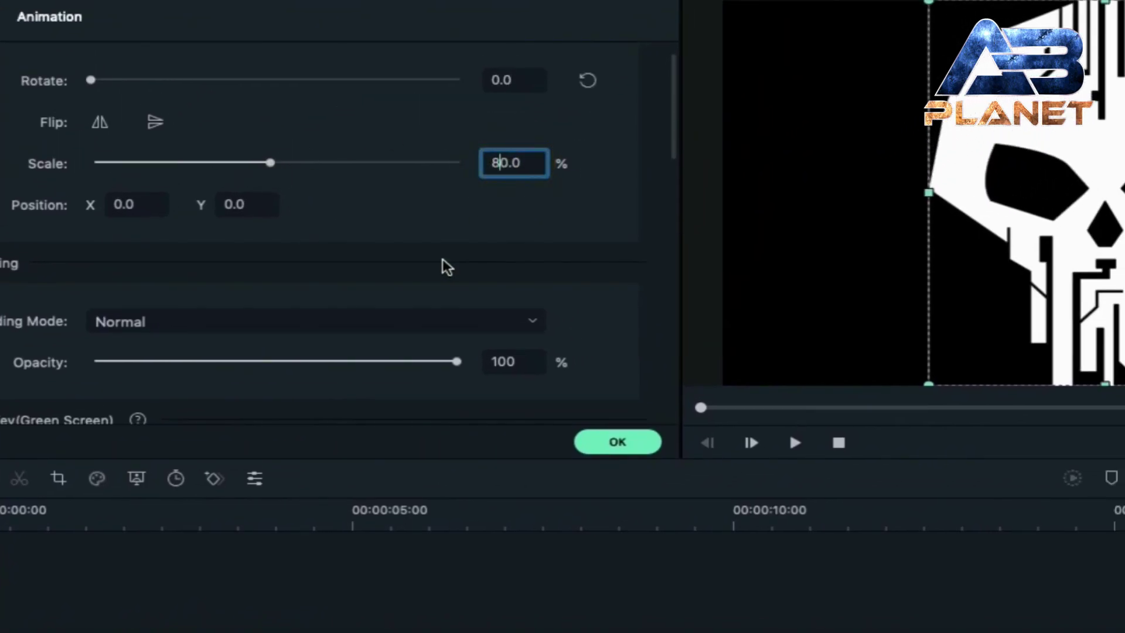
pyautogui.press('Return')
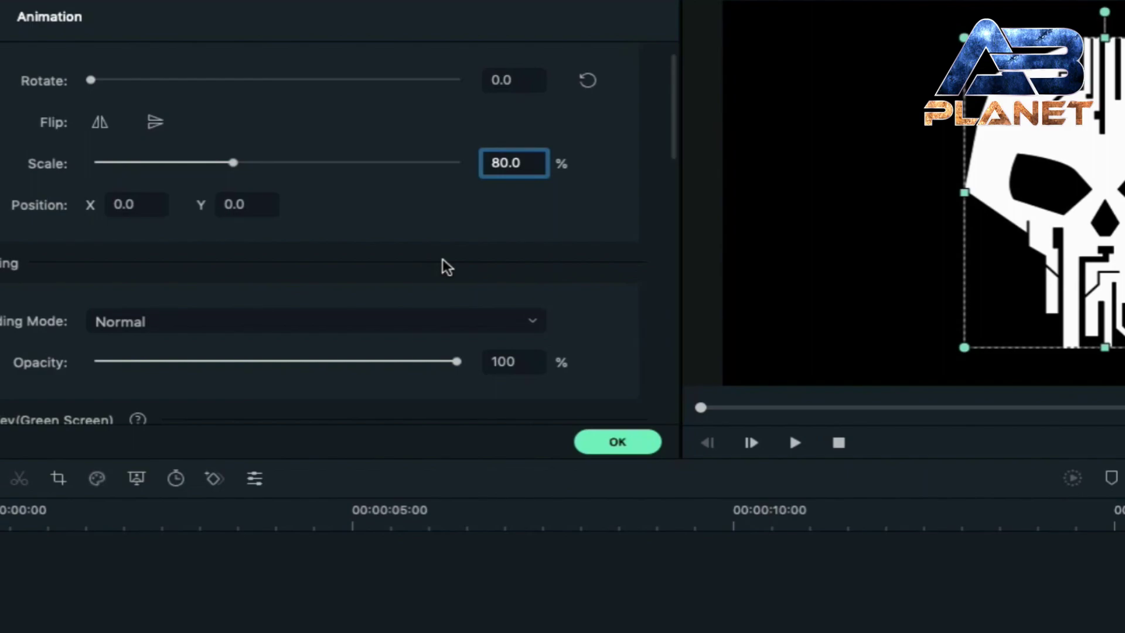
pyautogui.click(553, 542)
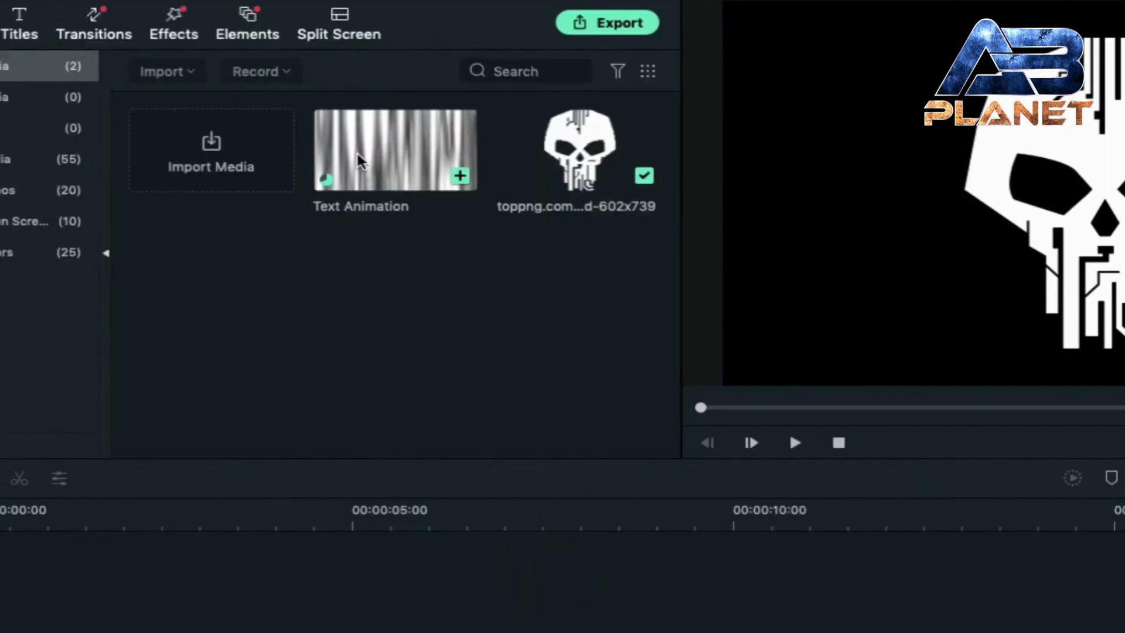
# Put Text Animation on the track above the skull and set its duration to 00:00:05:00.
pyautogui.moveTo(359, 159); pyautogui.dragTo(0, 578)
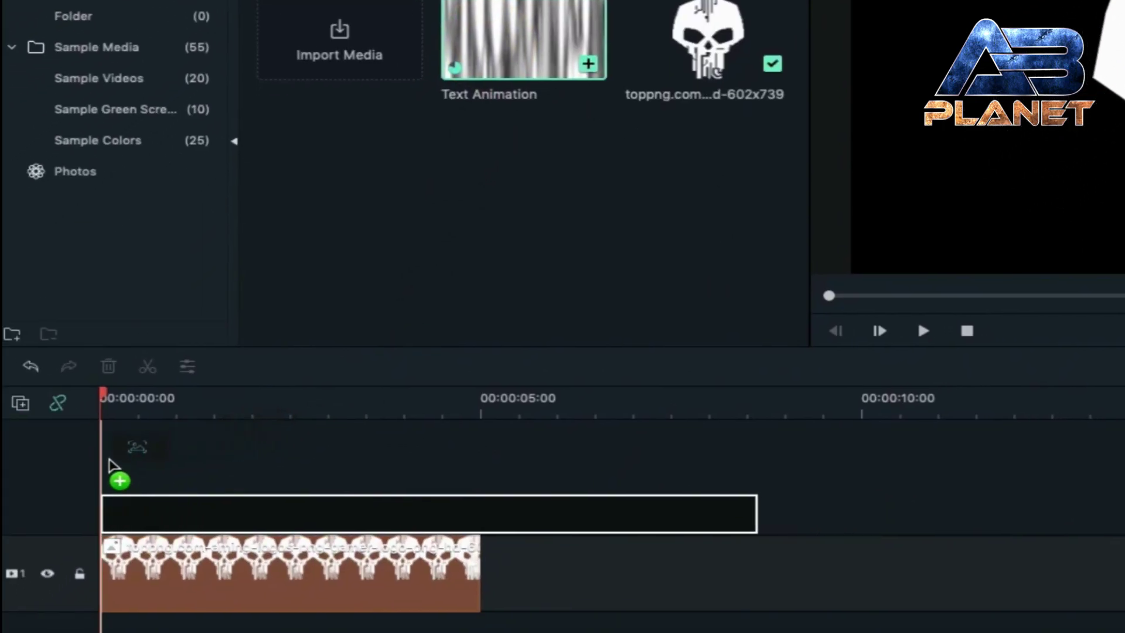
pyautogui.moveTo(113, 466); pyautogui.dragTo(115, 469)
pyautogui.rightClick(494, 557)
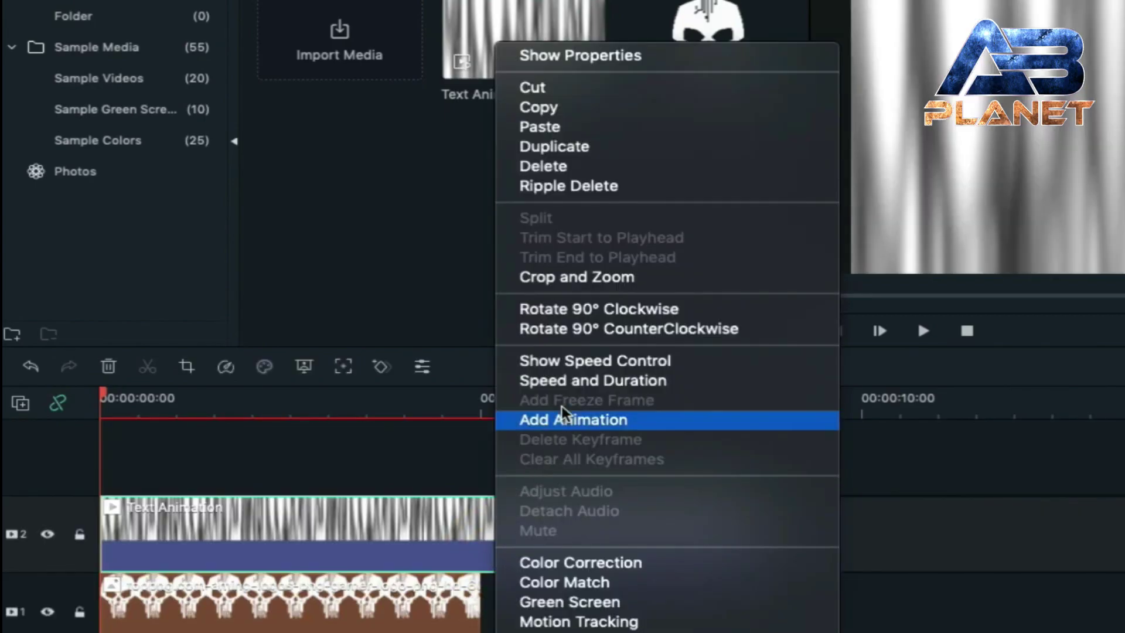
pyautogui.click(567, 384)
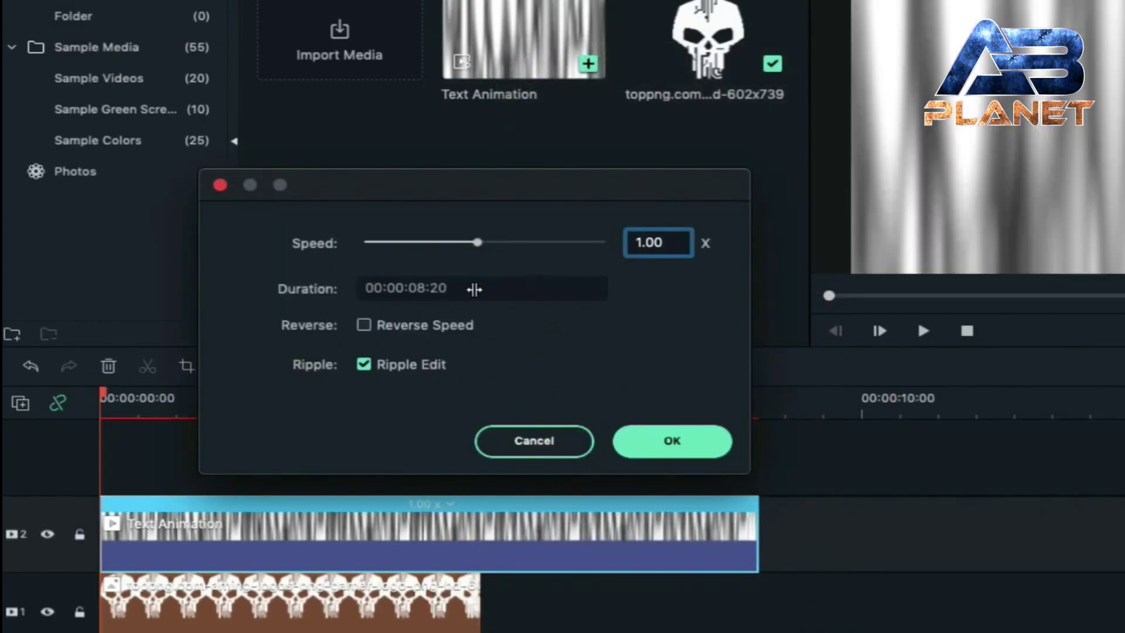
pyautogui.click(476, 288)
pyautogui.press('BackSpace')
pyautogui.press('BackSpace')
pyautogui.write('5')
pyautogui.press('Return')
pyautogui.click(674, 442)
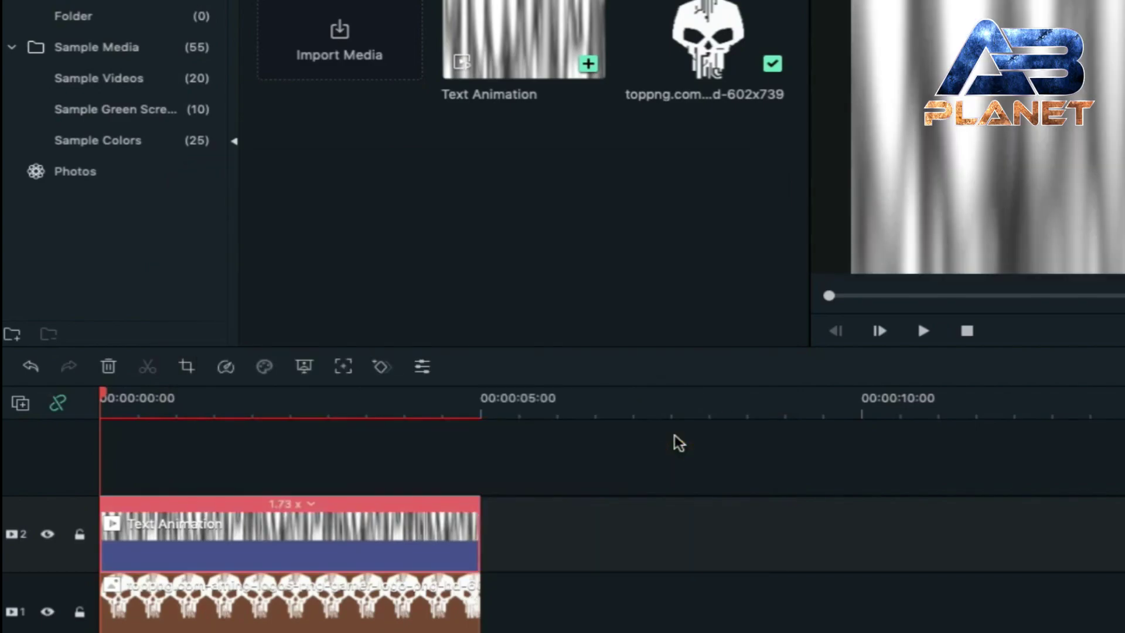
# Set the Text Animation clip's blending mode to Multiply.
pyautogui.doubleClick(394, 517)
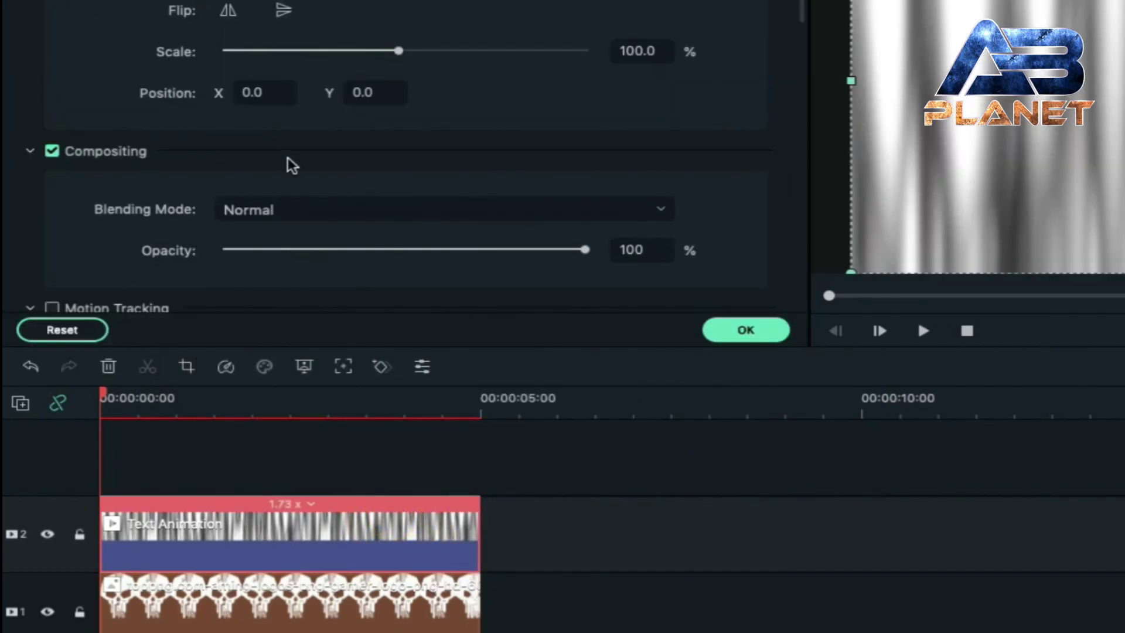
pyautogui.click(314, 207)
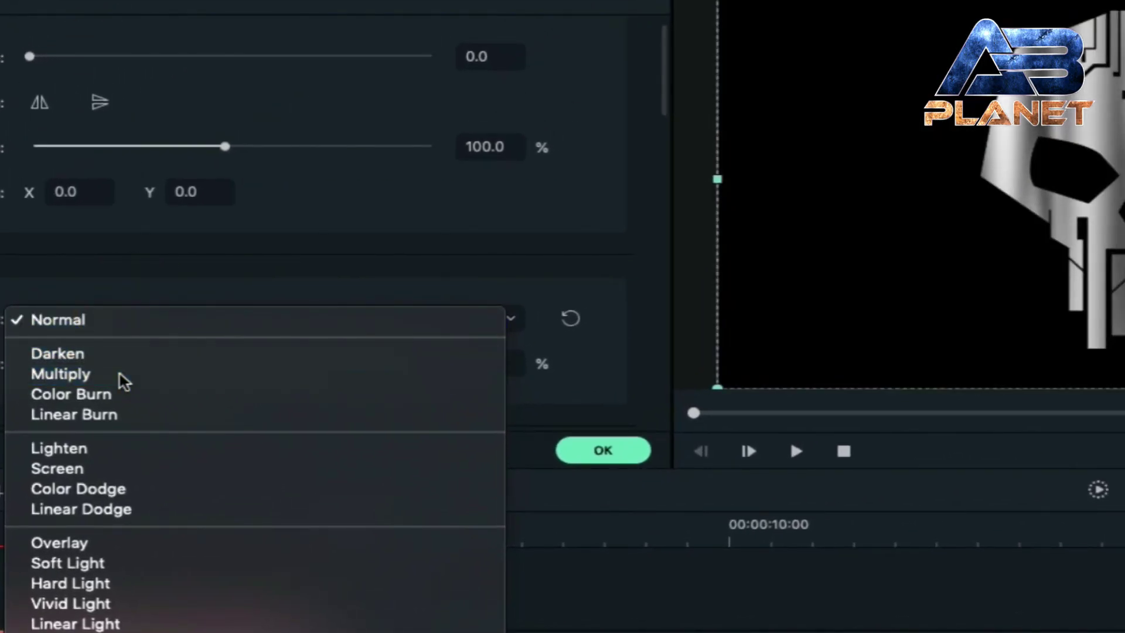
pyautogui.click(120, 378)
pyautogui.click(621, 451)
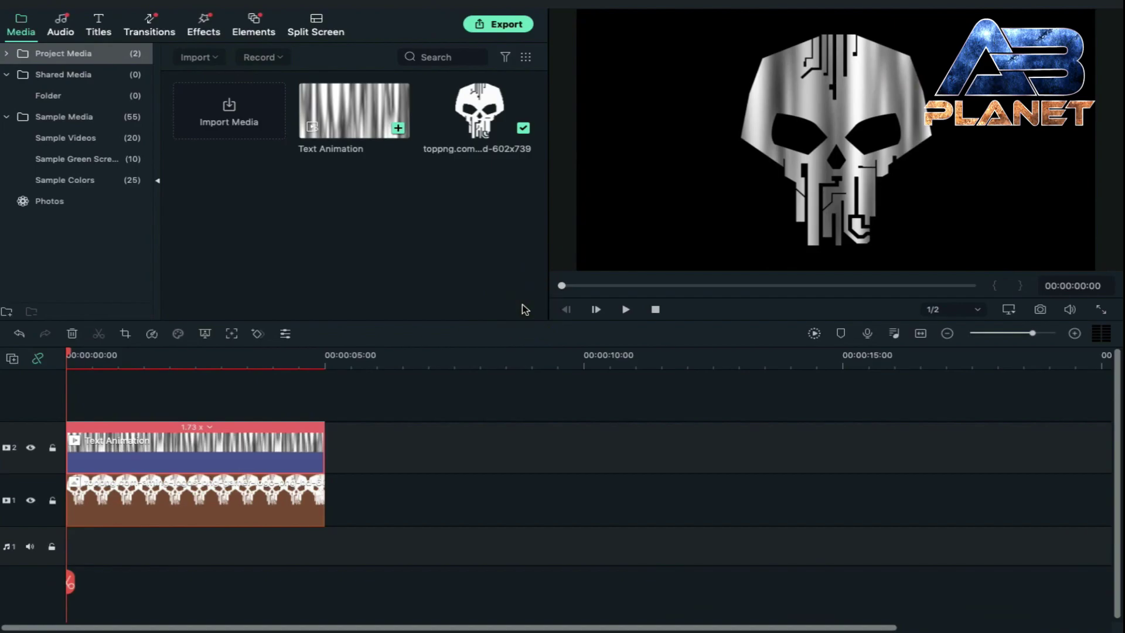
# In the Export dialog, name the output Skull Logo and choose MP4 format.
pyautogui.click(491, 26)
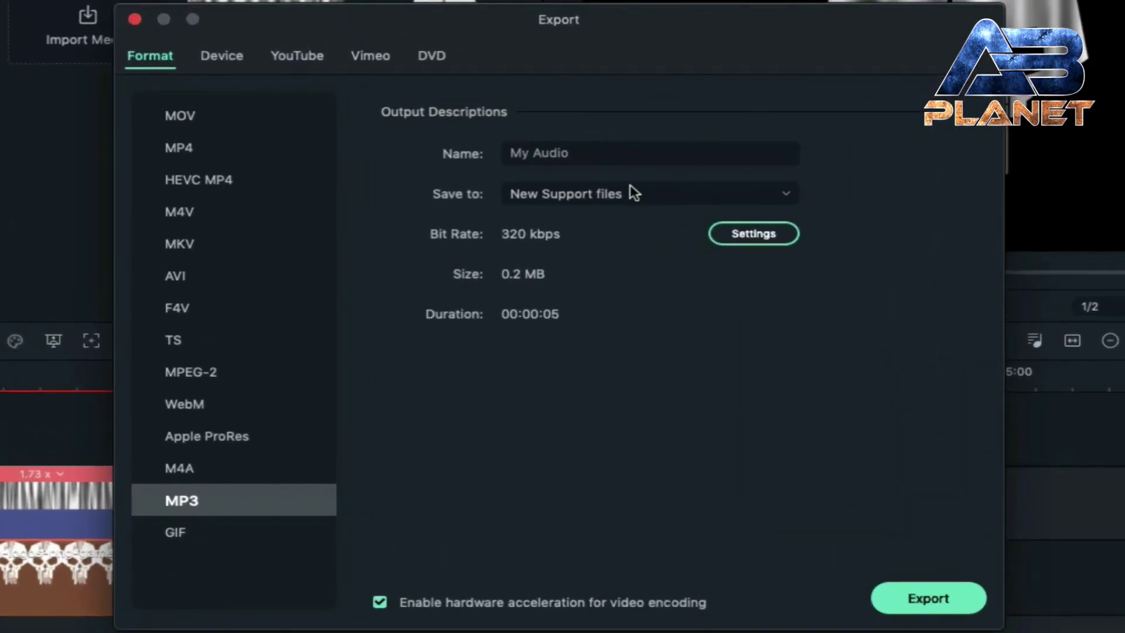
pyautogui.click(606, 158)
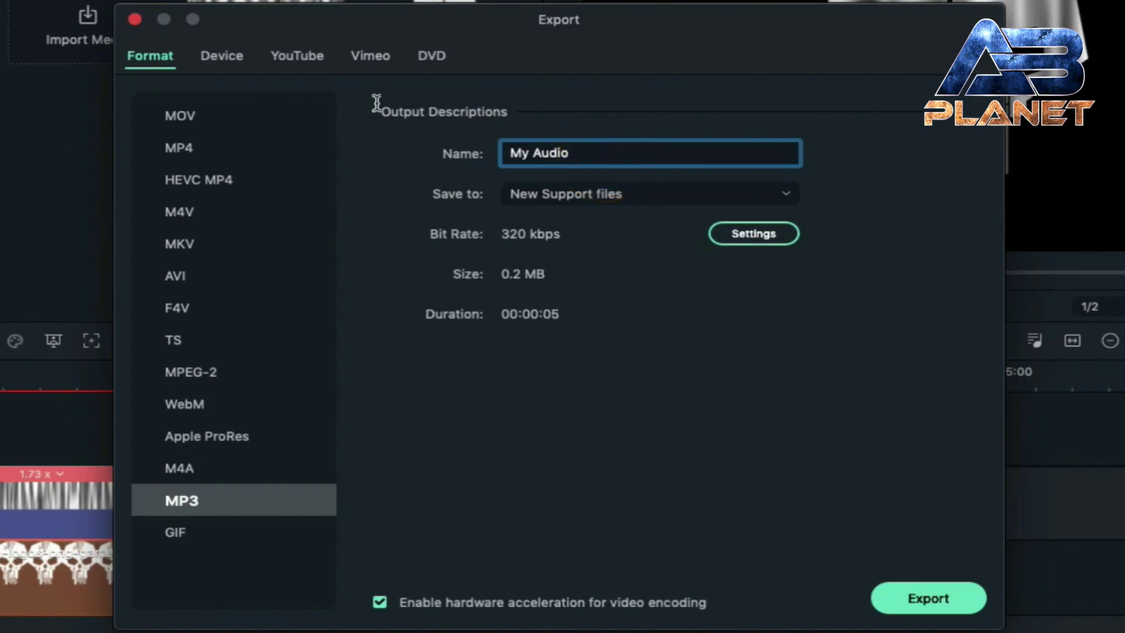
pyautogui.press('super+a')
pyautogui.write('S')
pyautogui.click(189, 150)
# Set the export to 60 fps and 50000 kbps bit rate, then export the video.
pyautogui.click(730, 229)
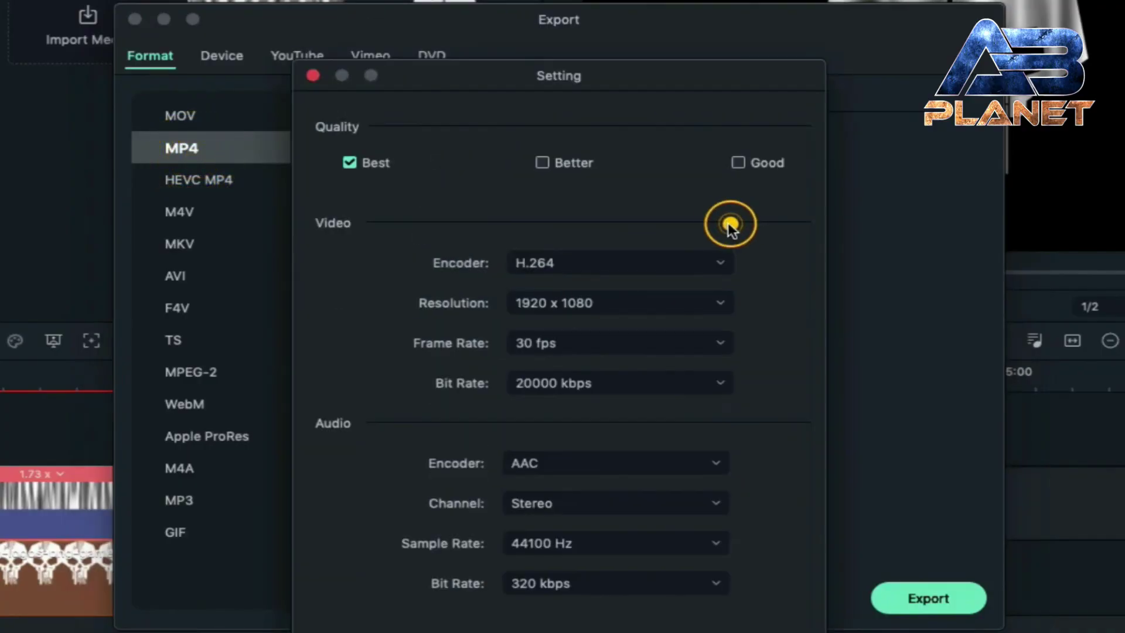
pyautogui.click(547, 344)
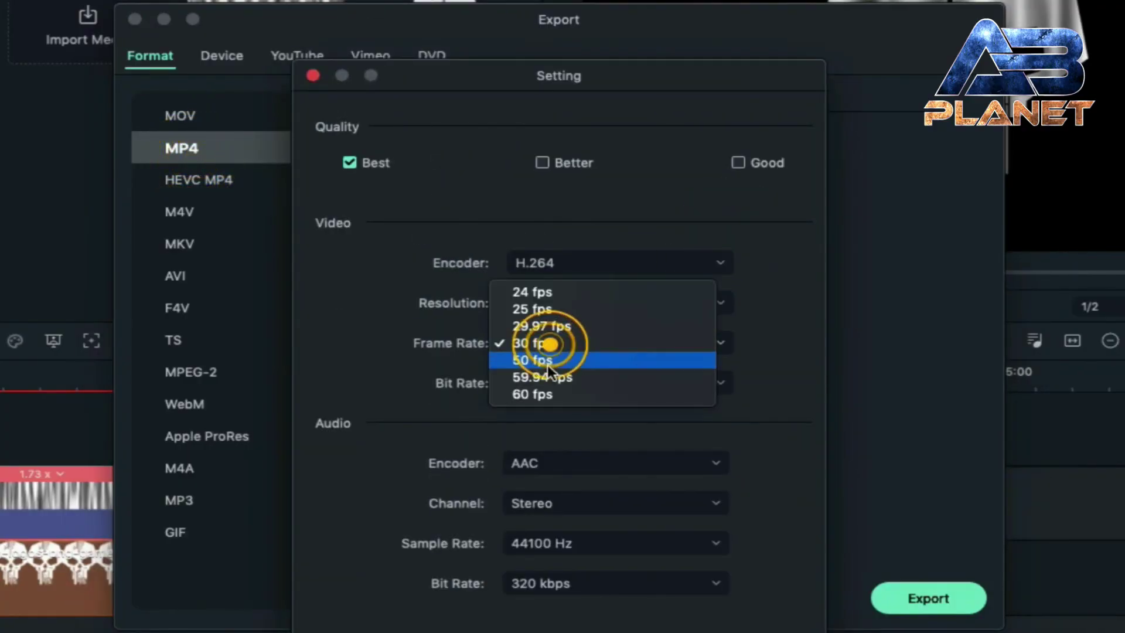
pyautogui.click(551, 391)
pyautogui.click(554, 387)
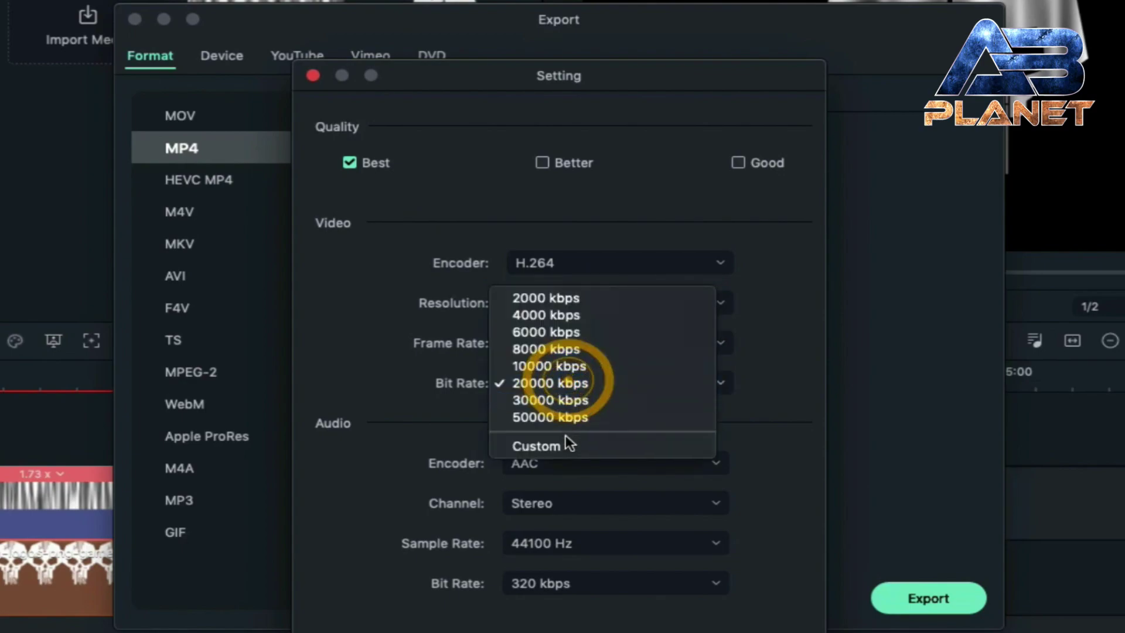
pyautogui.click(569, 418)
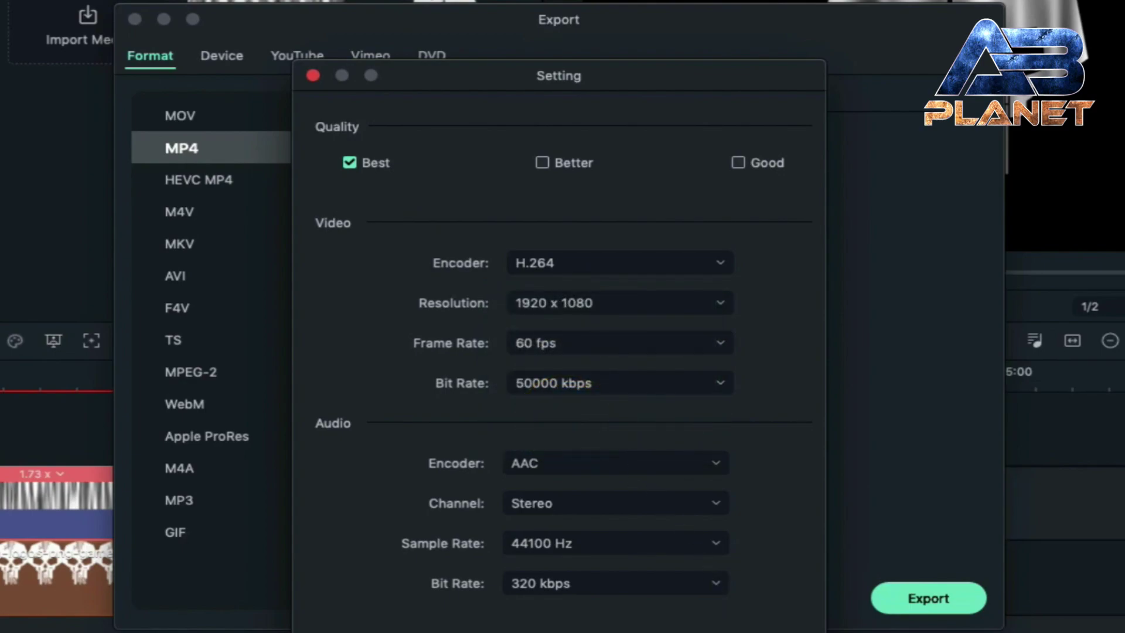
pyautogui.press('Return')
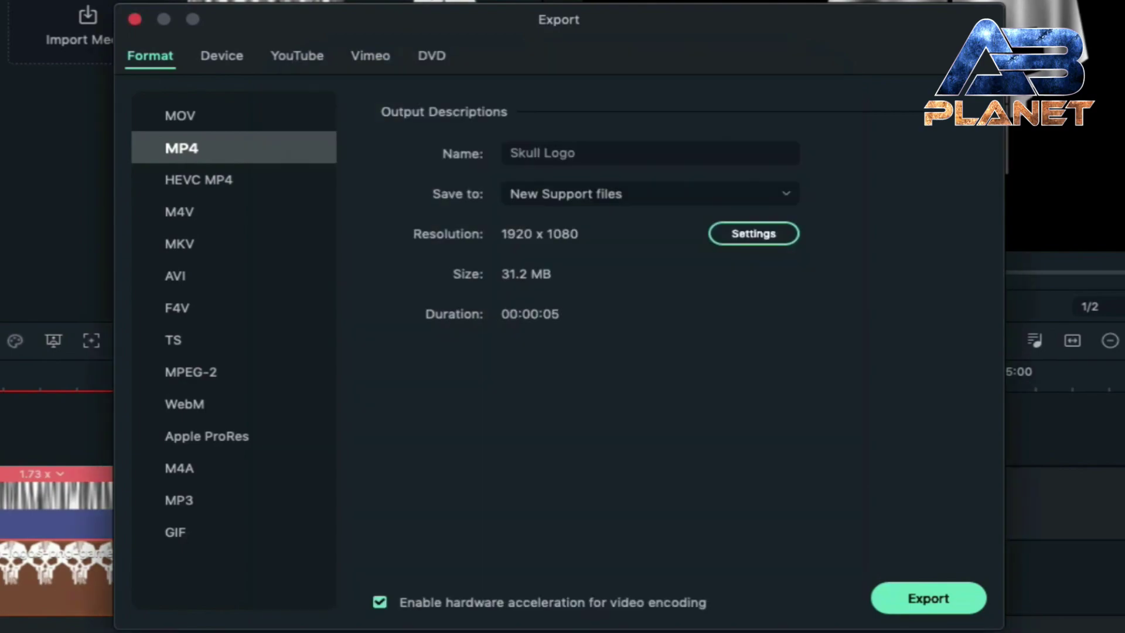
pyautogui.click(908, 599)
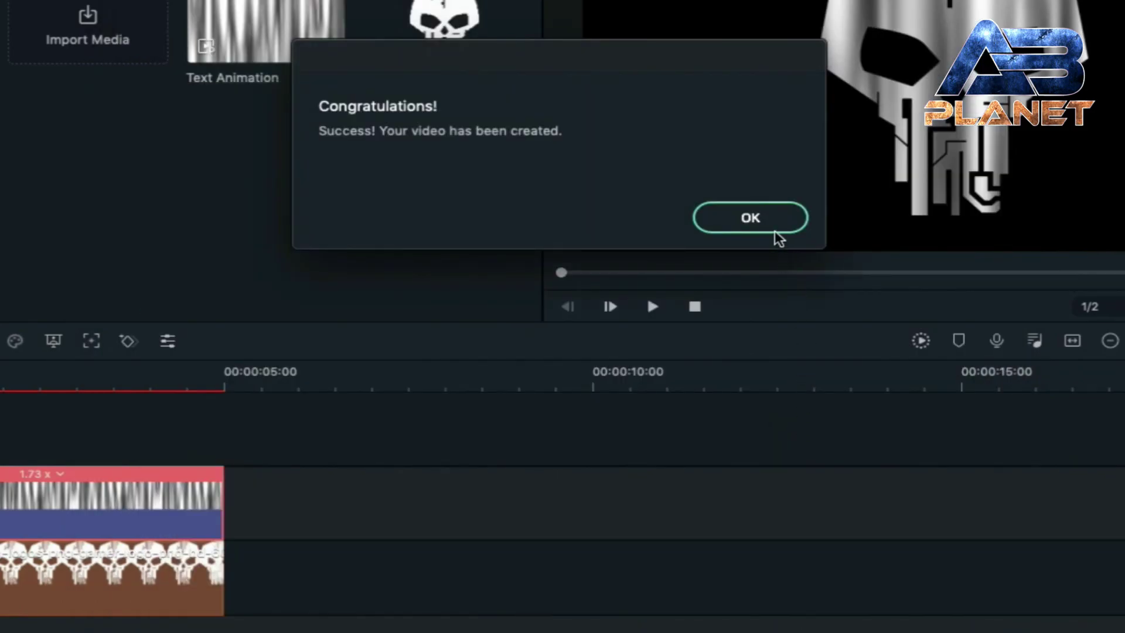
# Clear both clips from the timeline and remove both items from the project media.
pyautogui.click(775, 227)
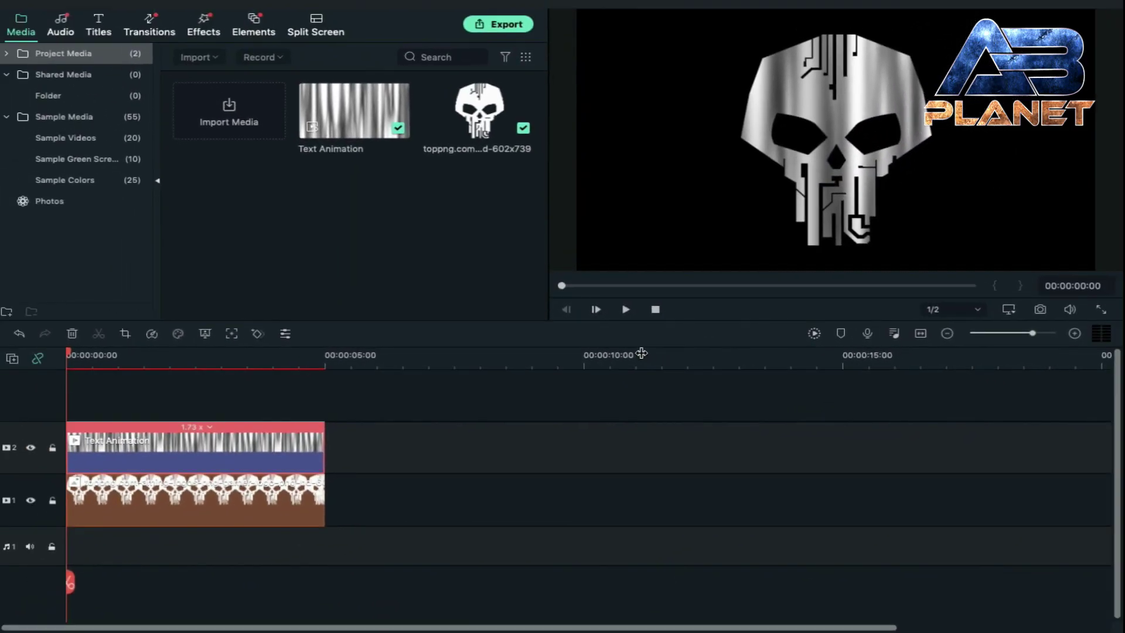
pyautogui.moveTo(381, 437); pyautogui.dragTo(280, 491)
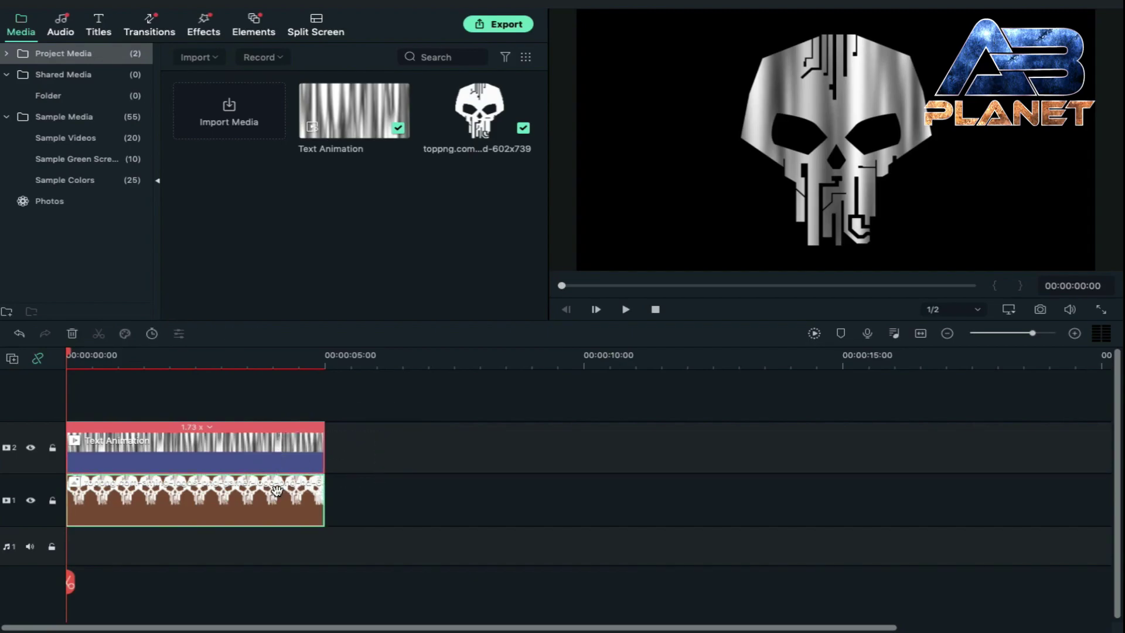
pyautogui.press('Delete')
pyautogui.moveTo(344, 172); pyautogui.dragTo(466, 120)
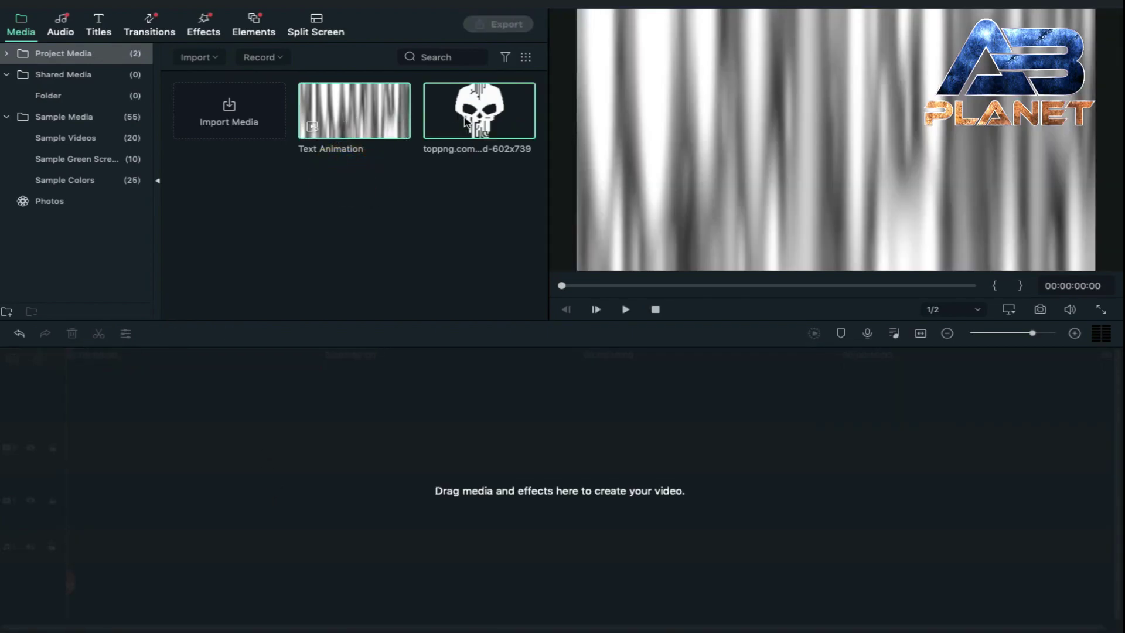
pyautogui.press('Delete')
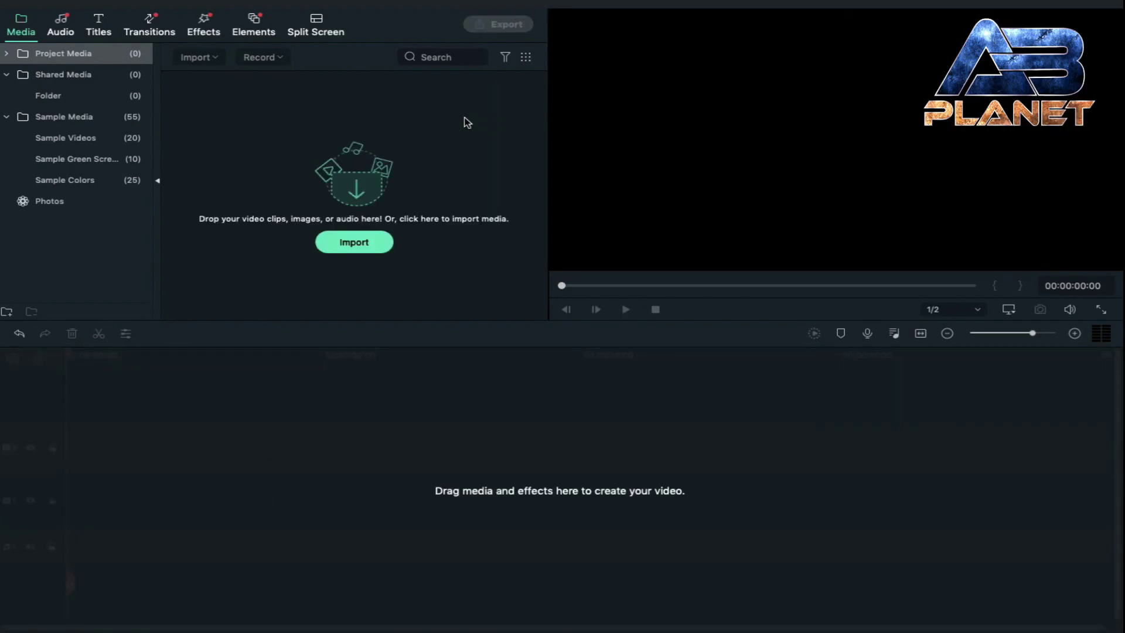
# Import every file in the Support Files folder and select the flamelogo_sfx audio.
pyautogui.click(379, 245)
pyautogui.press('super+a')
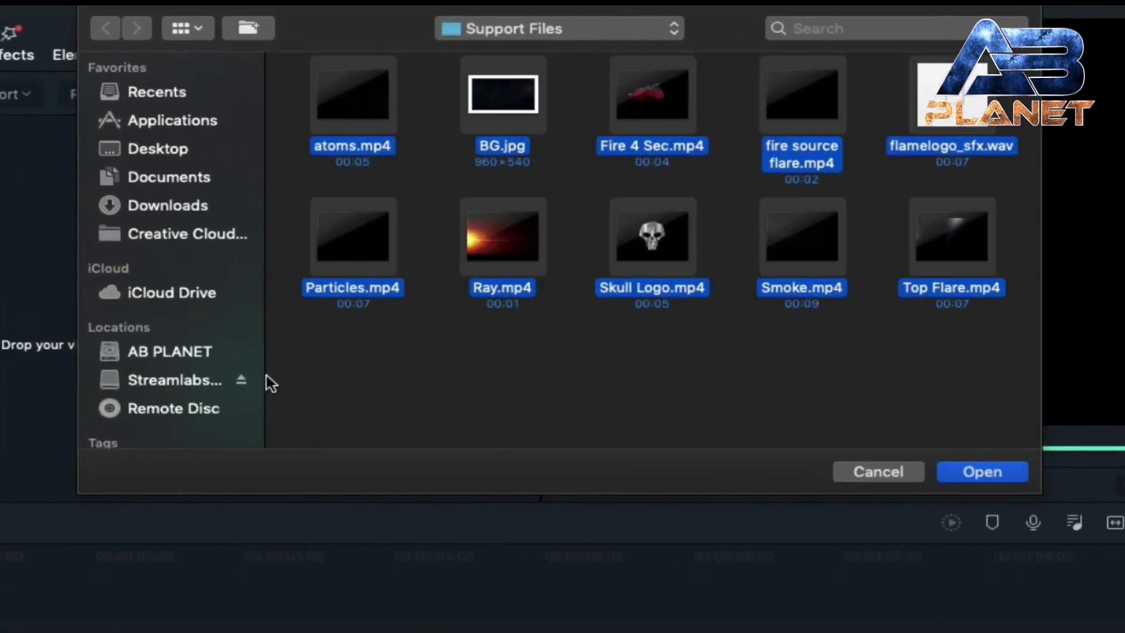
pyautogui.press('Return')
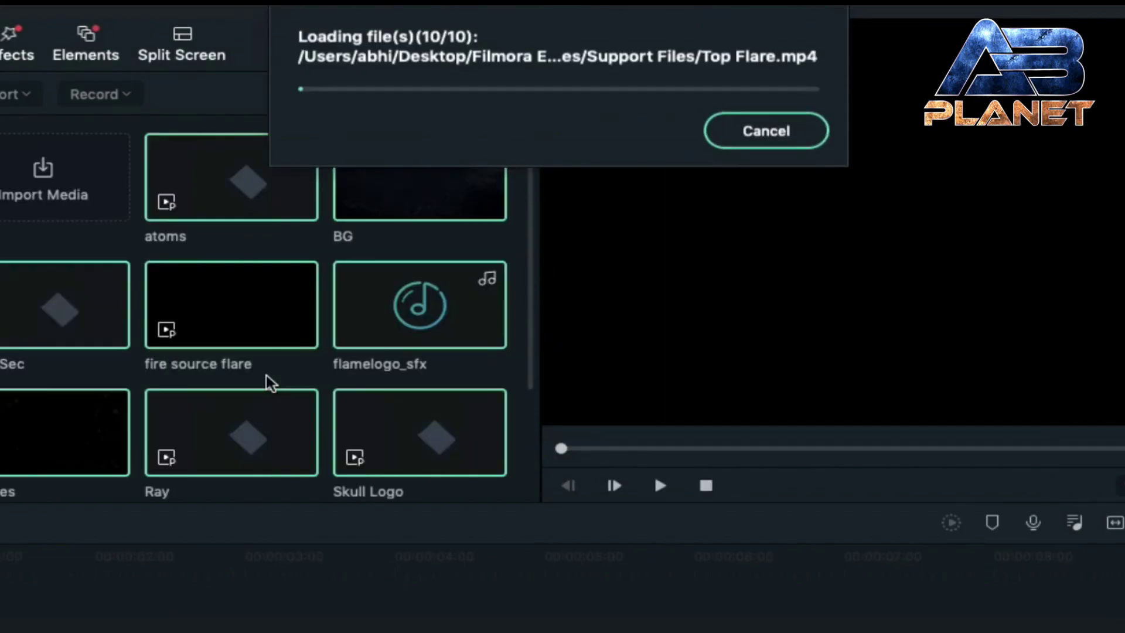
pyautogui.click(471, 360)
# Place flamelogo_sfx on the audio track and cut it off at seven seconds.
pyautogui.moveTo(447, 322); pyautogui.dragTo(0, 632)
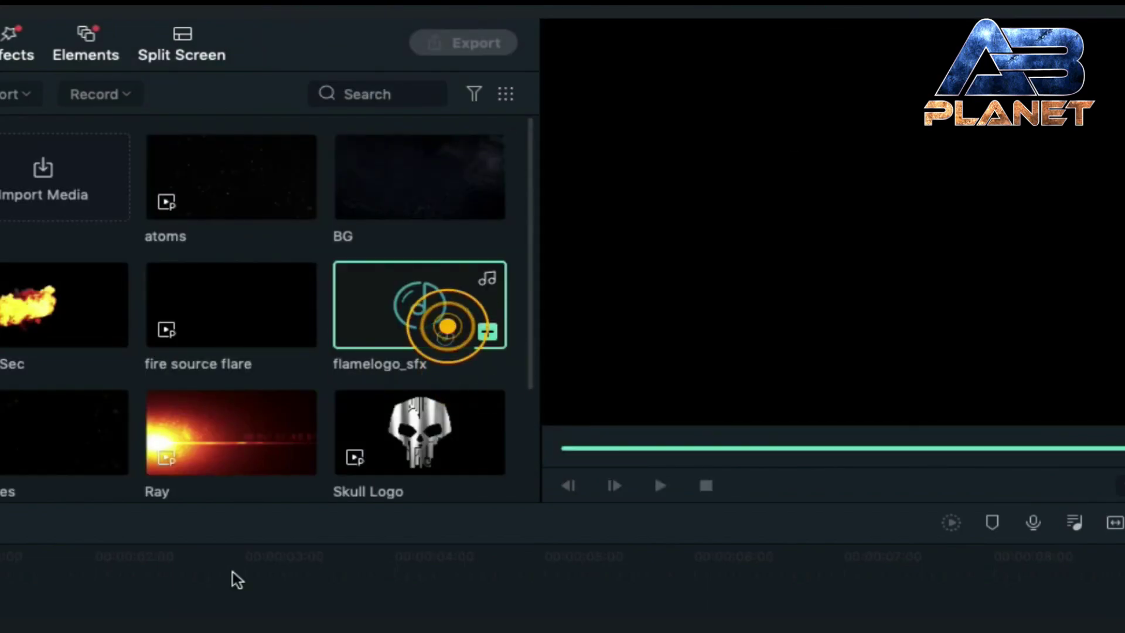
pyautogui.moveTo(133, 566); pyautogui.dragTo(47, 570)
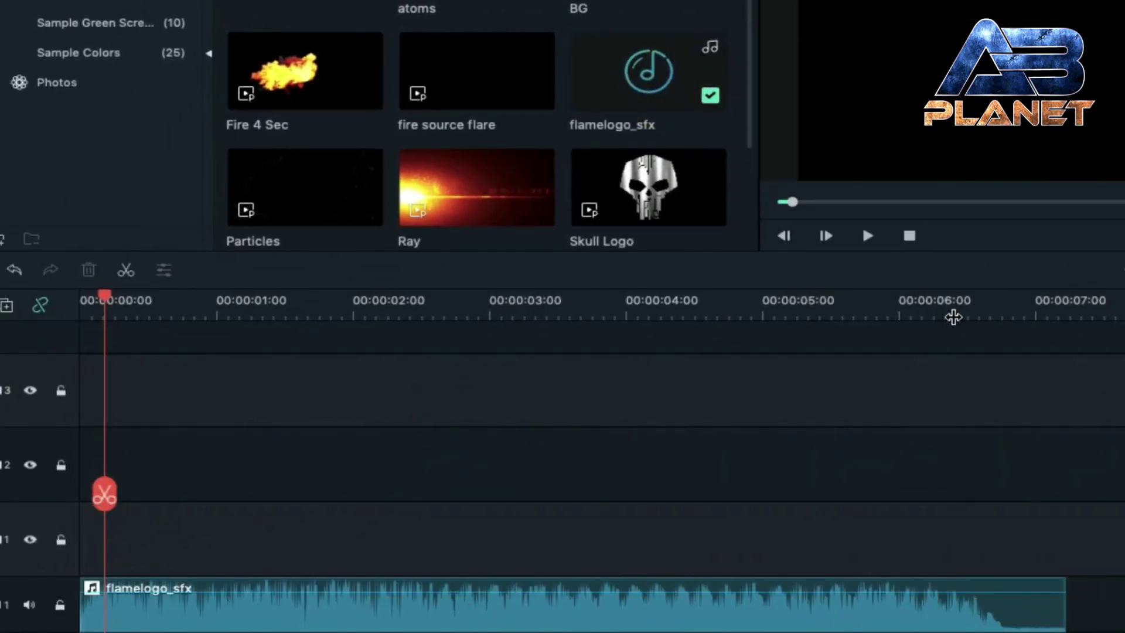
pyautogui.click(1034, 306)
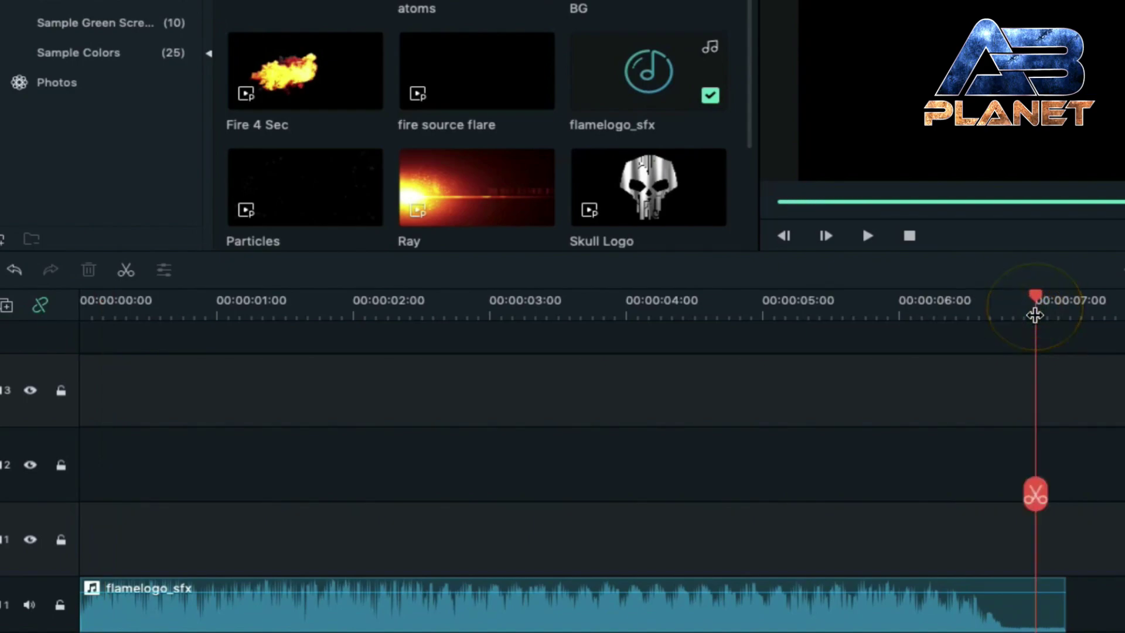
pyautogui.click(1034, 493)
pyautogui.click(1043, 603)
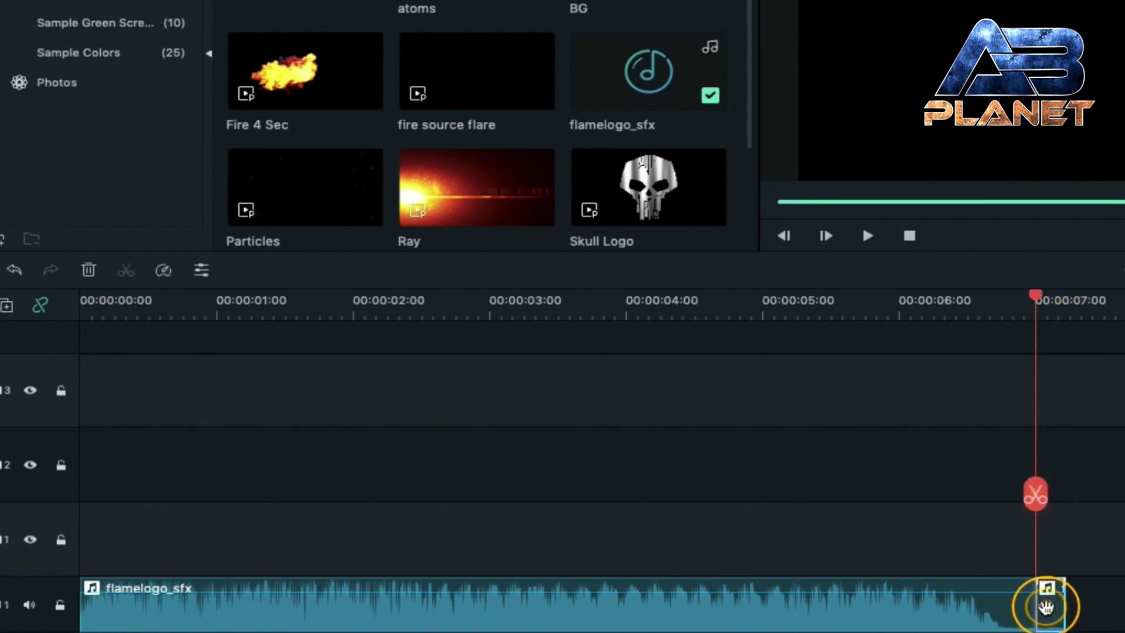
pyautogui.press('Delete')
# Put the BG image on the first video track, stretched to end at seven seconds.
pyautogui.moveTo(621, 3); pyautogui.dragTo(91, 545)
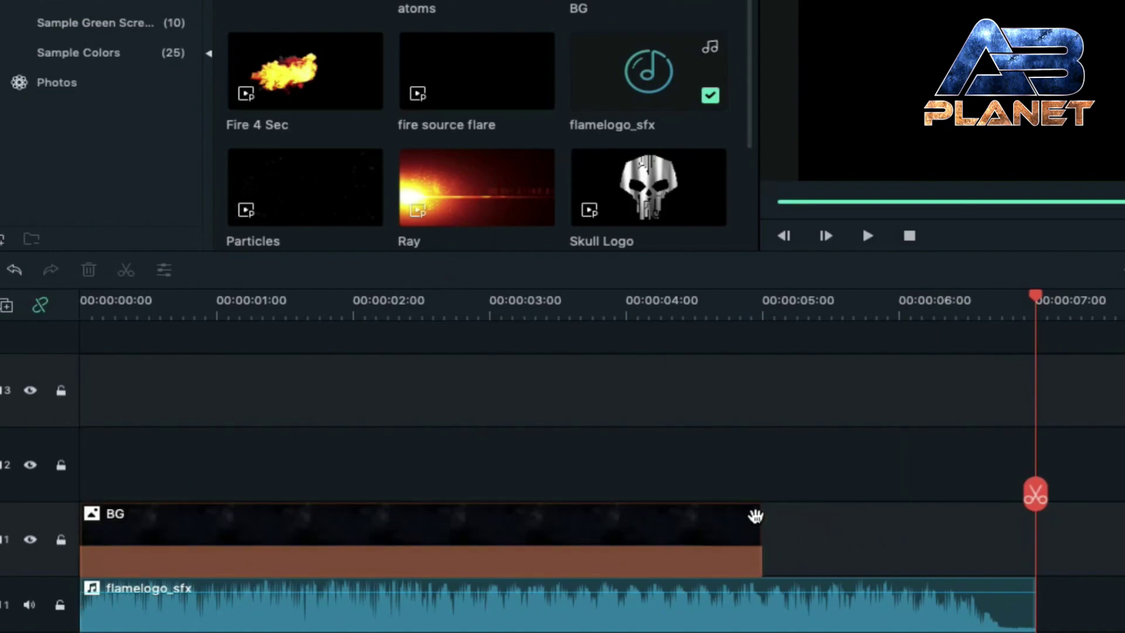
pyautogui.moveTo(758, 513); pyautogui.dragTo(1034, 515)
pyautogui.click(113, 300)
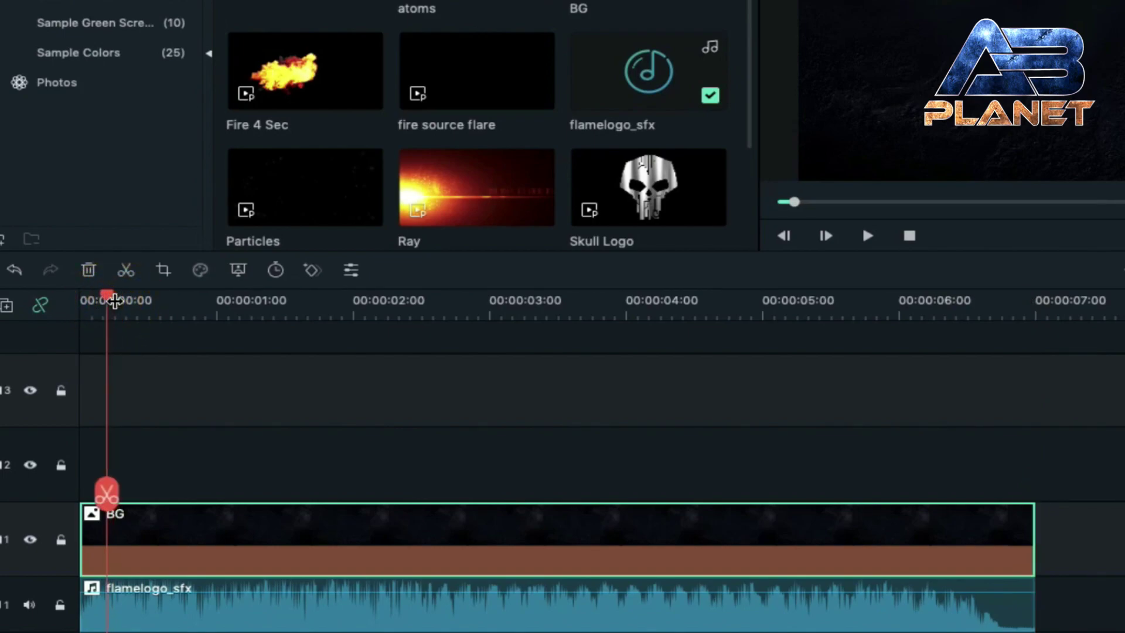
# Place the Smoke clip on track 2, trimmed to end with BG.
pyautogui.scroll(-3, 447, 130)
pyautogui.moveTo(269, 183); pyautogui.dragTo(113, 457)
pyautogui.moveTo(1119, 451); pyautogui.dragTo(1033, 452)
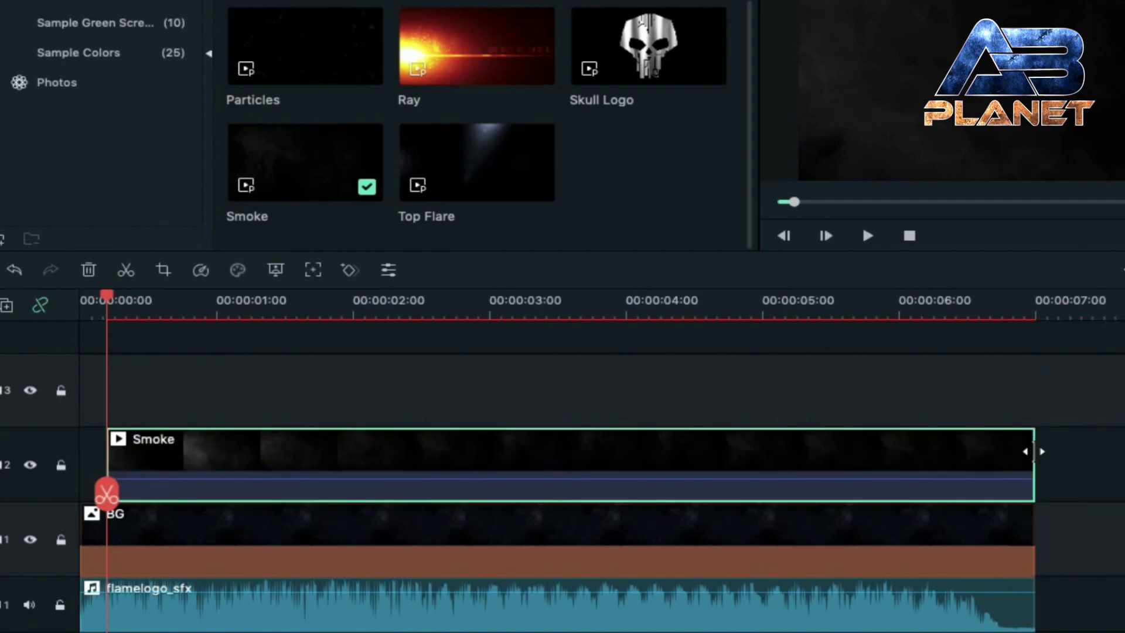
# Blend the Smoke clip with Screen mode at 75% opacity.
pyautogui.doubleClick(645, 460)
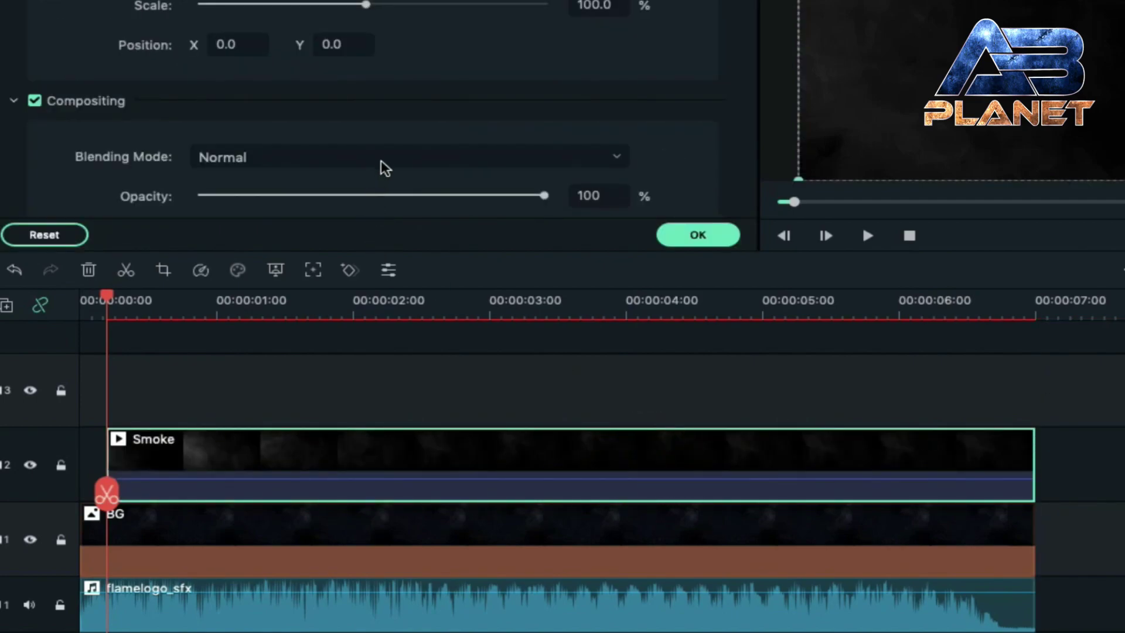
pyautogui.click(384, 160)
pyautogui.click(326, 286)
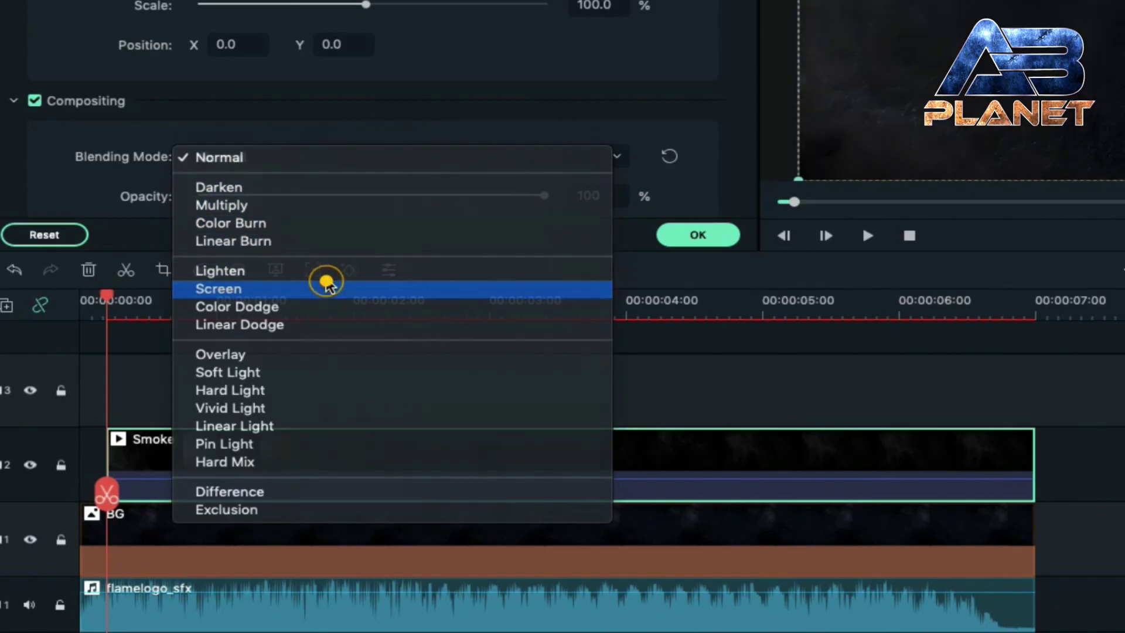
pyautogui.click(608, 191)
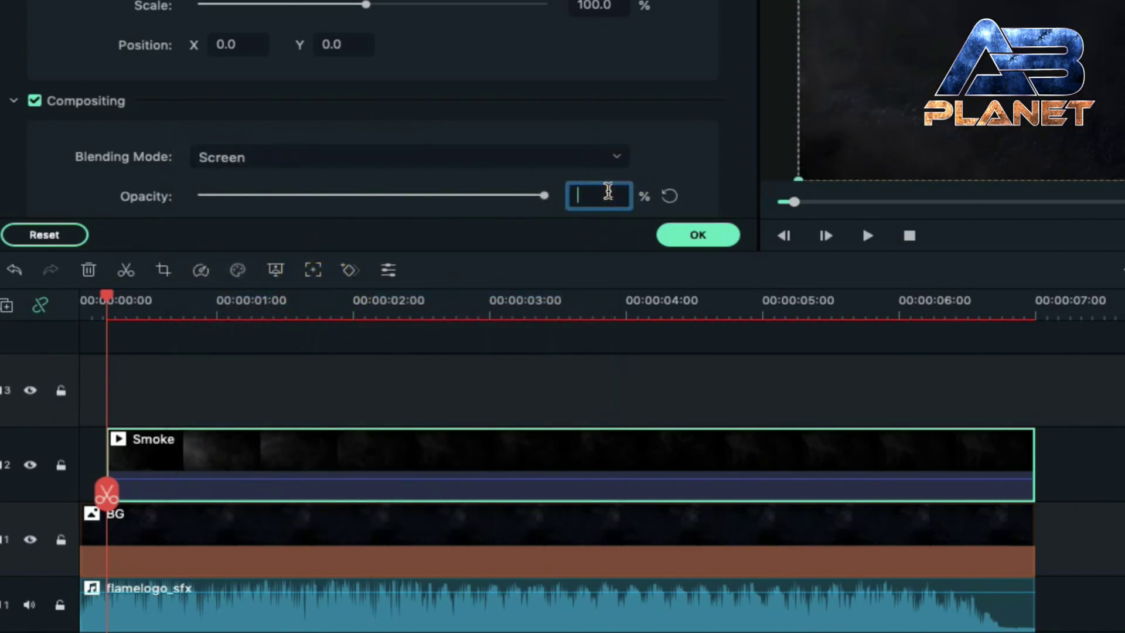
pyautogui.write('75')
pyautogui.press('Return')
pyautogui.click(721, 230)
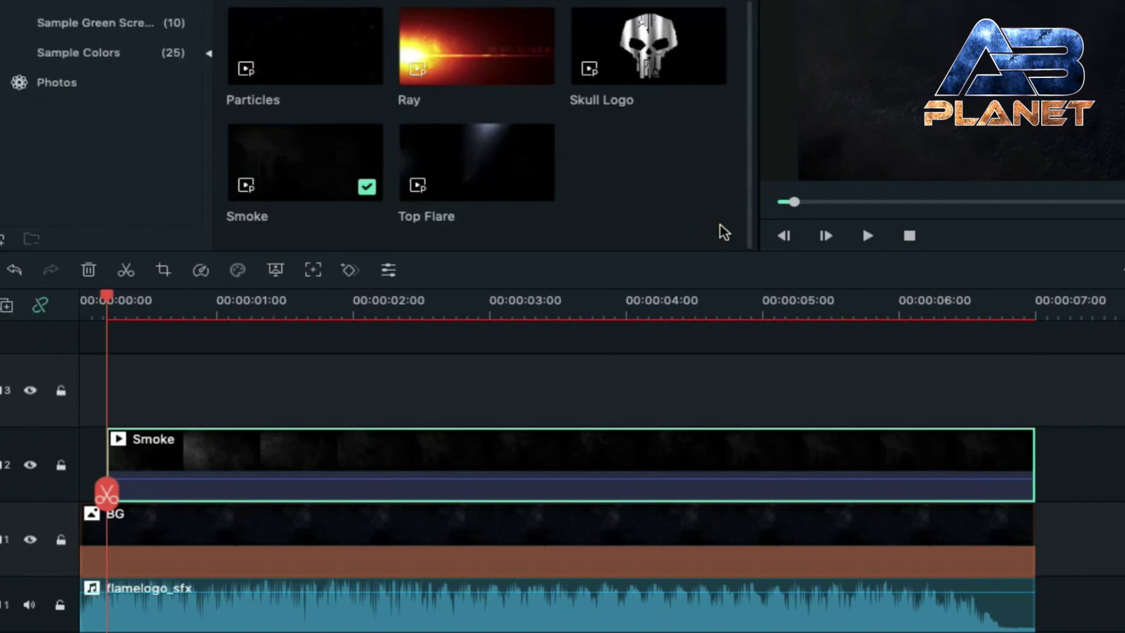
# Place Ray at the start of track 3 and set its blending to Screen.
pyautogui.moveTo(485, 18); pyautogui.dragTo(88, 374)
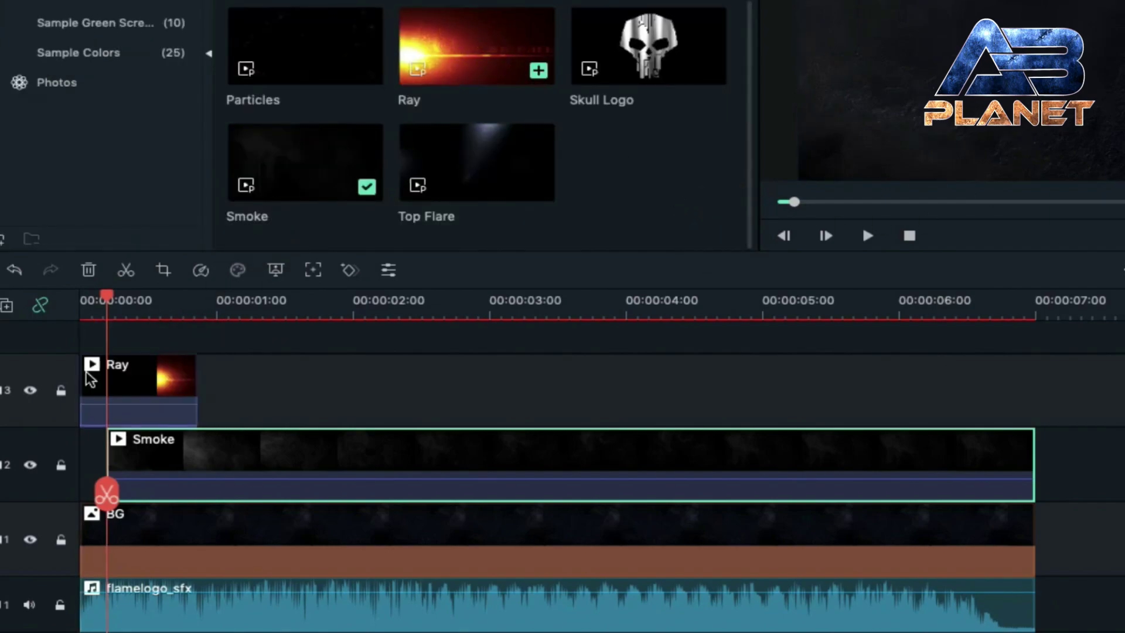
pyautogui.doubleClick(91, 378)
pyautogui.click(241, 169)
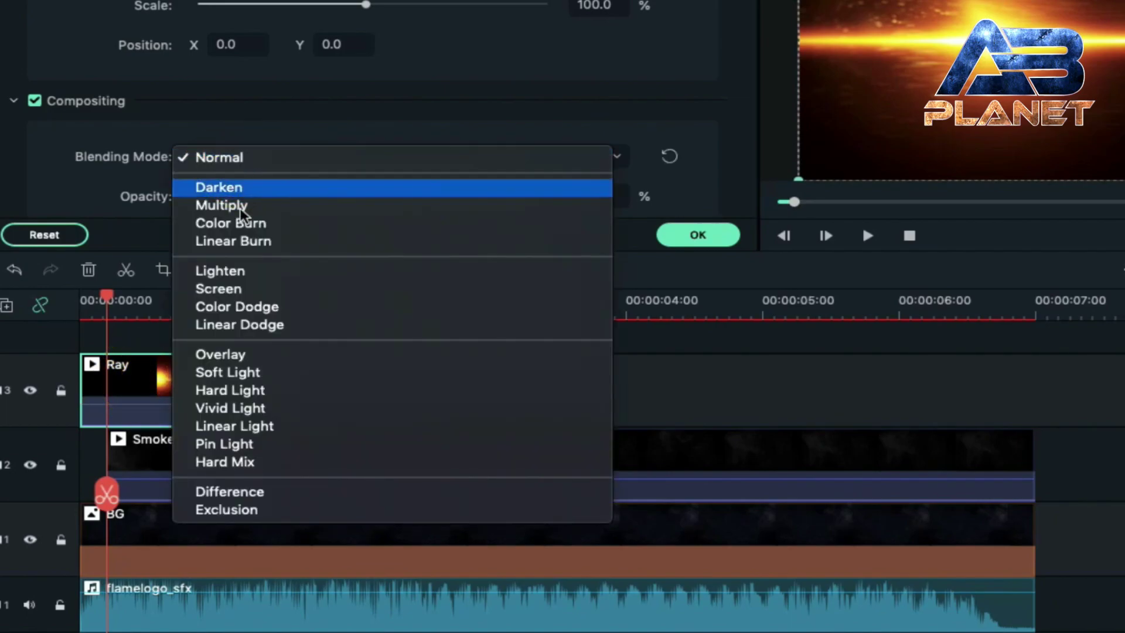
pyautogui.click(246, 289)
pyautogui.moveTo(106, 289); pyautogui.dragTo(243, 294)
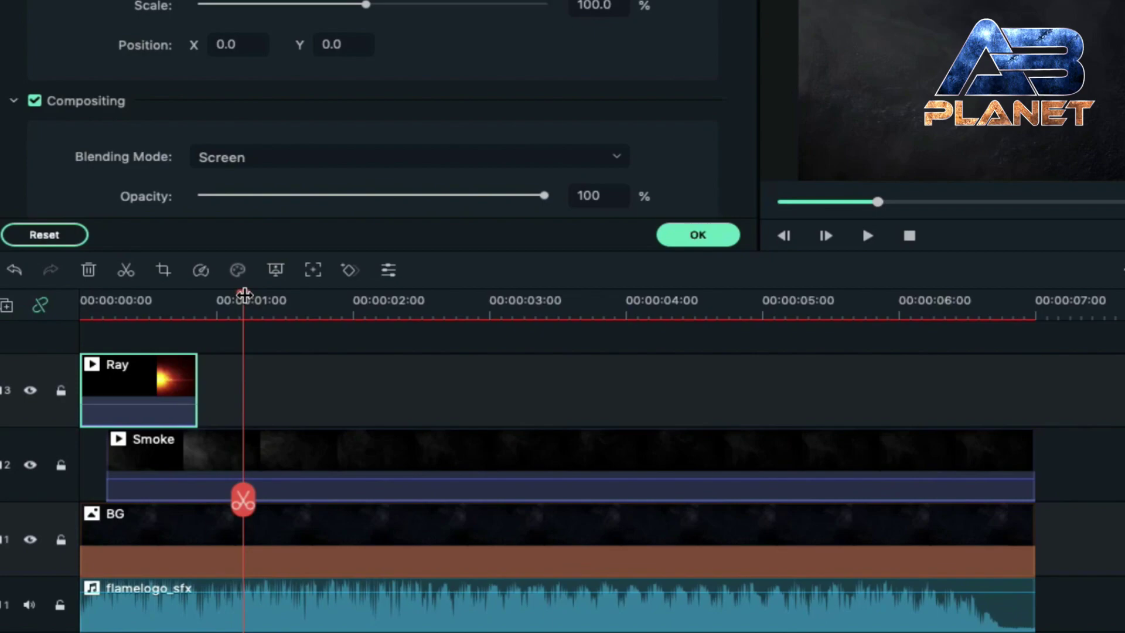
pyautogui.click(681, 238)
# Add Top Flare after Ray on track 3, trimmed to BG's end and screen-blended.
pyautogui.moveTo(491, 157); pyautogui.dragTo(251, 417)
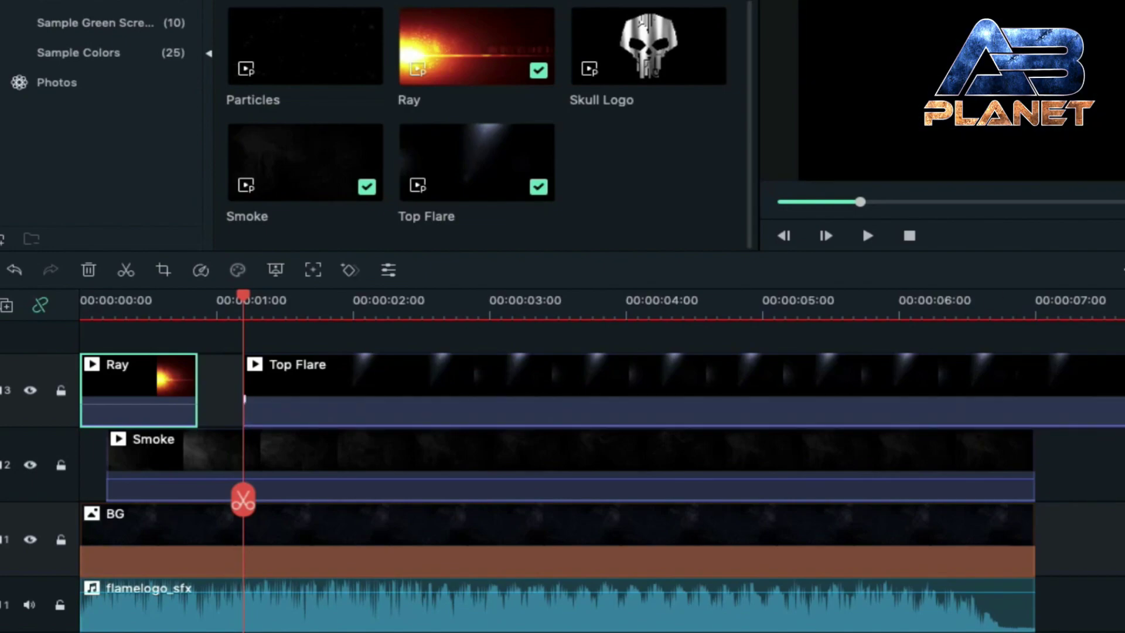
pyautogui.moveTo(1114, 375); pyautogui.dragTo(1037, 368)
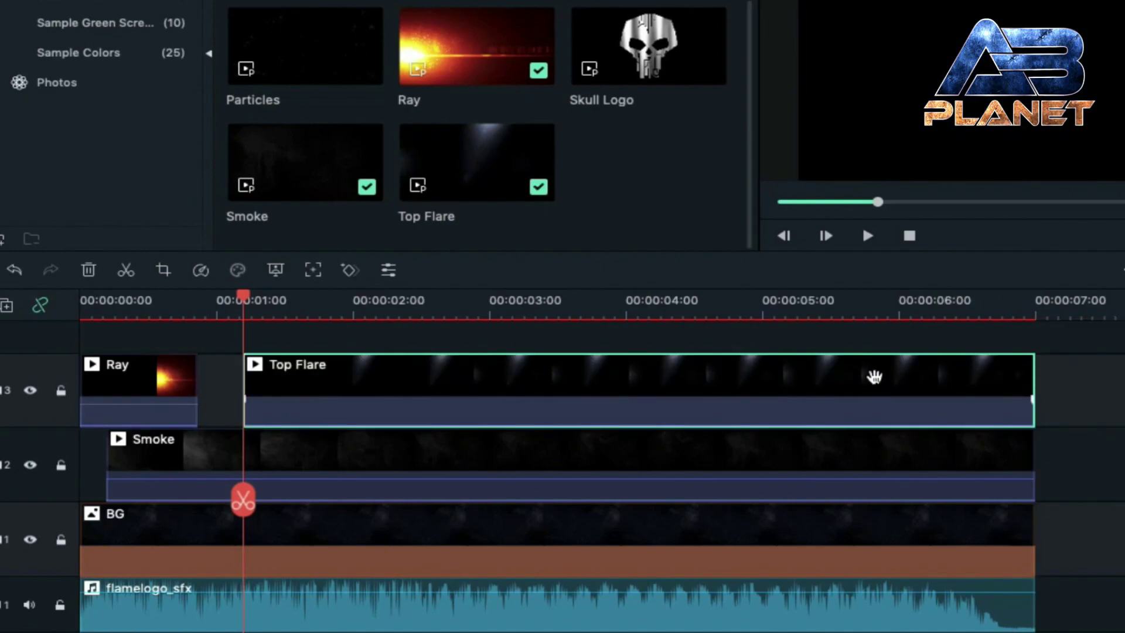
pyautogui.doubleClick(507, 365)
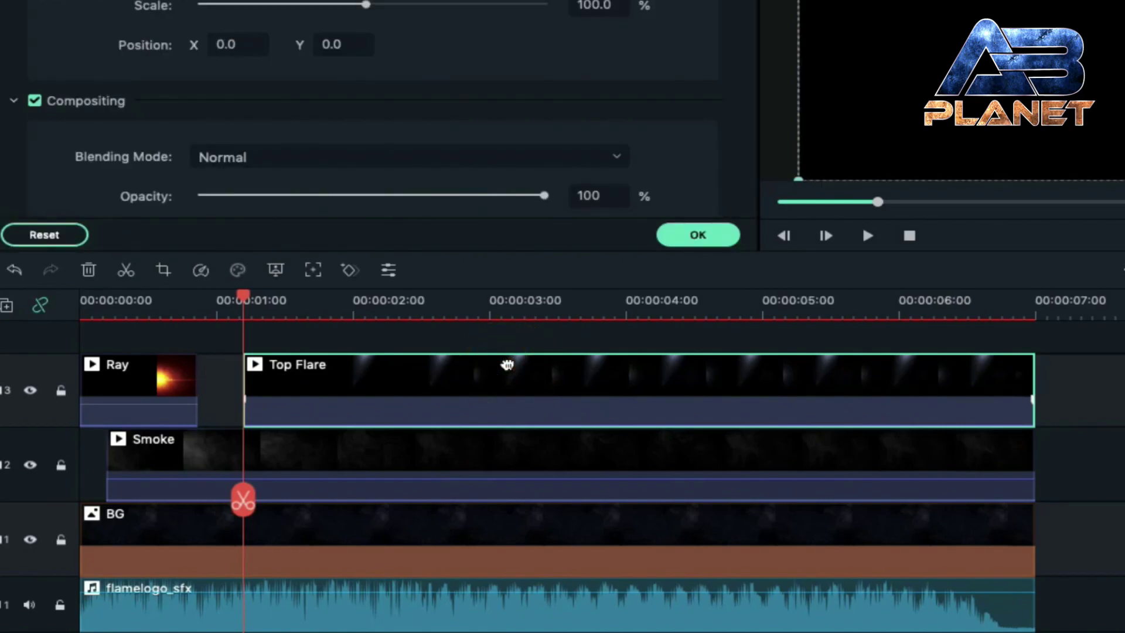
pyautogui.click(375, 155)
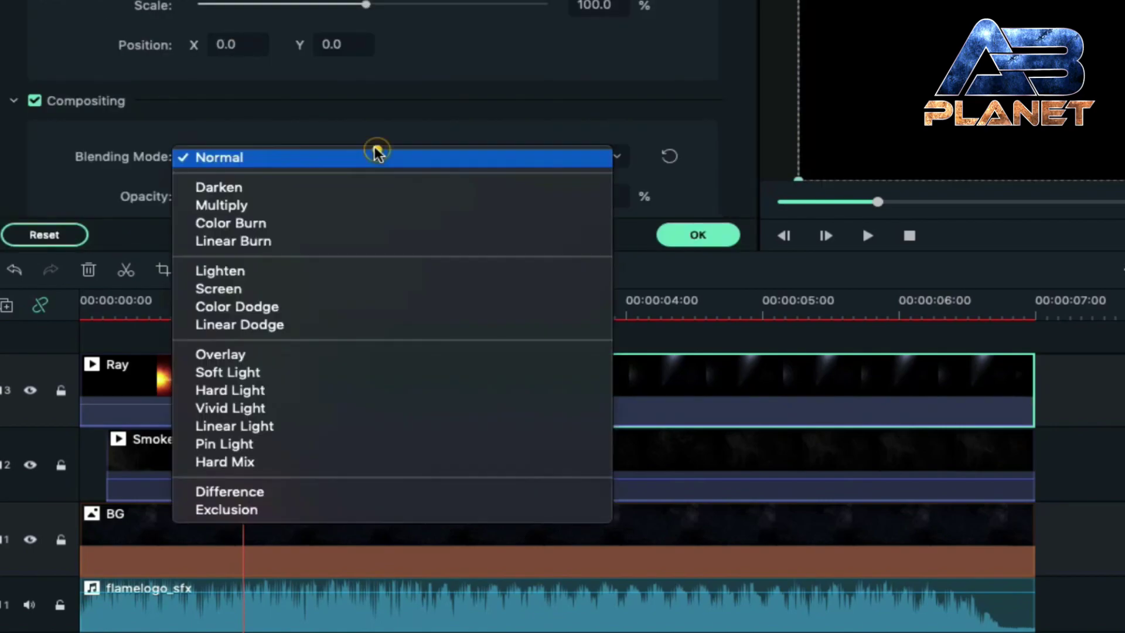
pyautogui.click(346, 288)
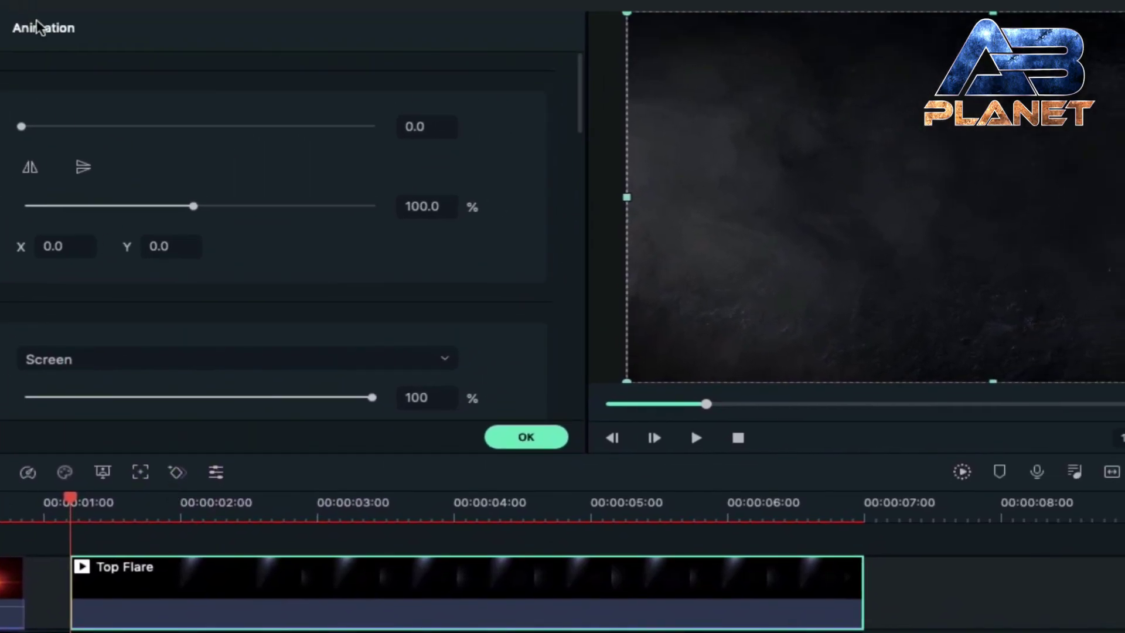
pyautogui.click(36, 26)
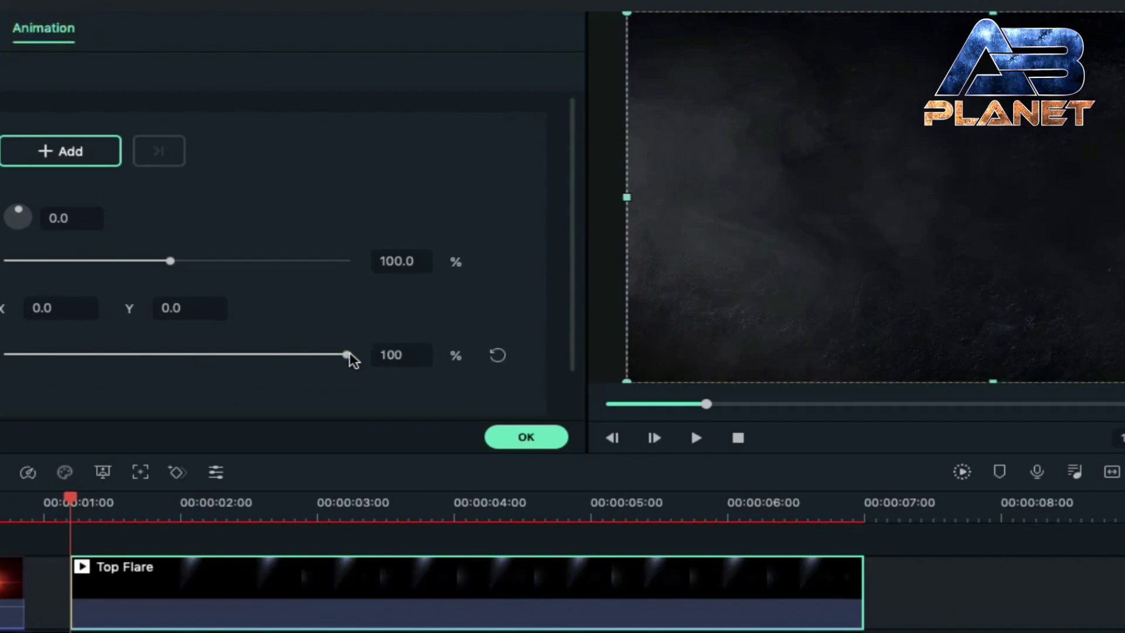
# Keyframe Top Flare's opacity from 0 at the start to 100 at two seconds.
pyautogui.moveTo(347, 354); pyautogui.dragTo(2, 354)
pyautogui.click(221, 502)
pyautogui.press('Left')
pyautogui.press('Right')
pyautogui.press('Right')
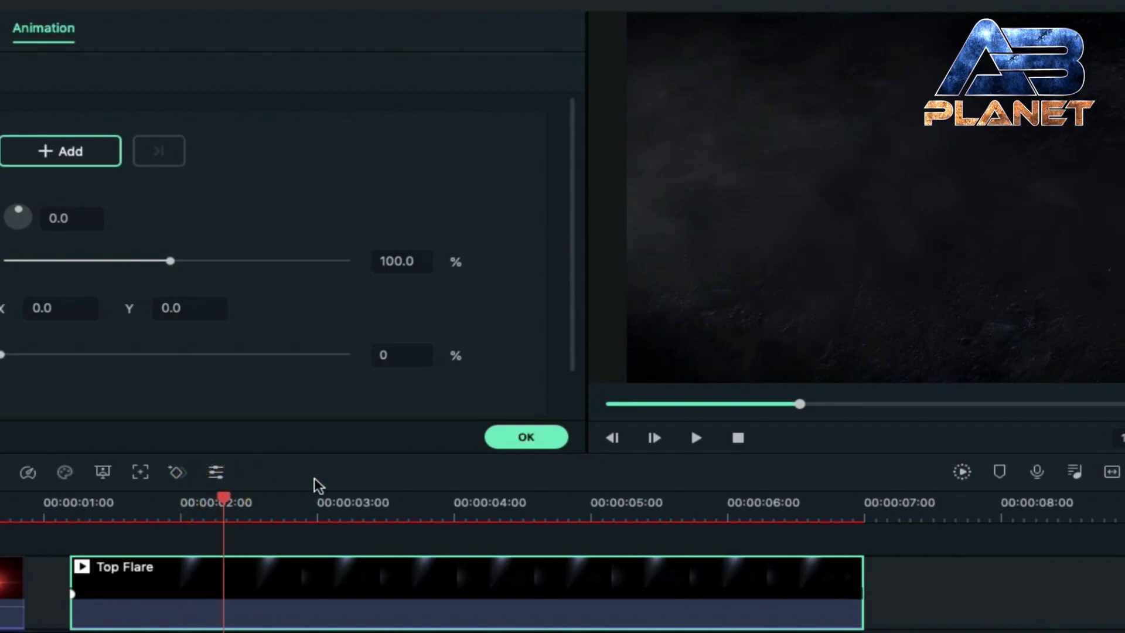
pyautogui.moveTo(3, 354); pyautogui.dragTo(424, 364)
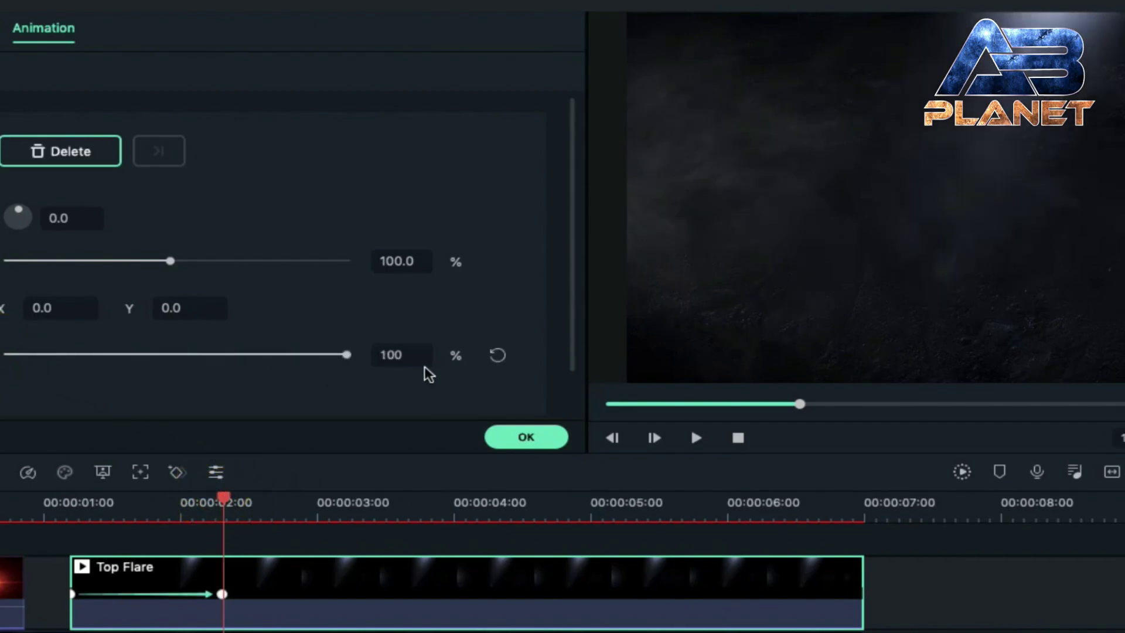
# Keyframe Top Flare's scale at 100% at three seconds and 120% near 6:50.
pyautogui.click(219, 495)
pyautogui.moveTo(220, 495); pyautogui.dragTo(401, 511)
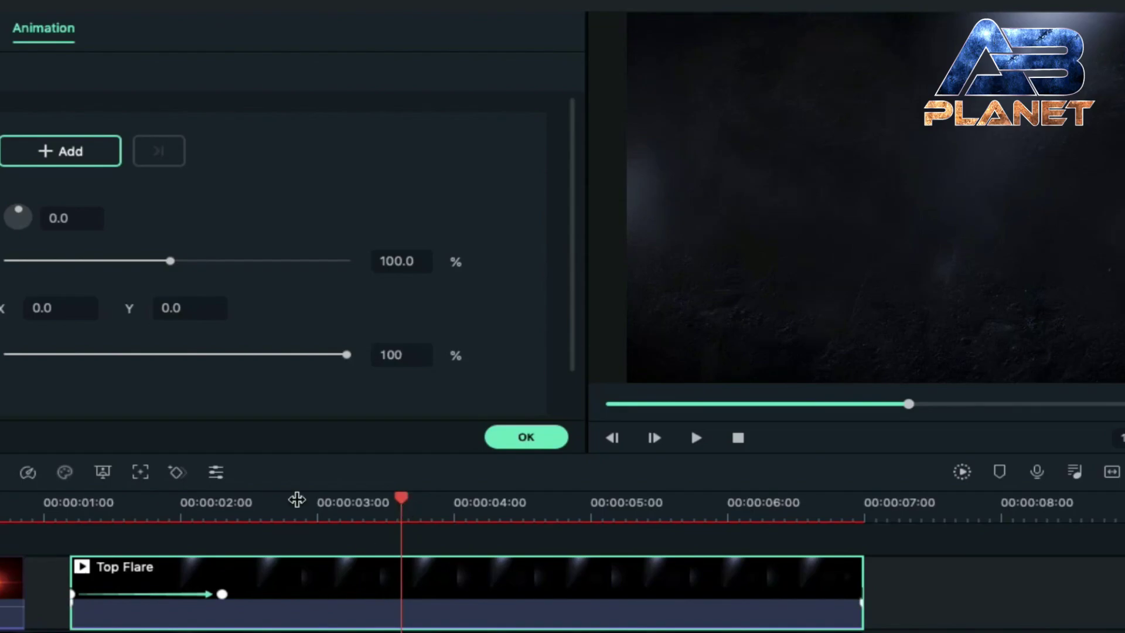
pyautogui.click(41, 155)
pyautogui.click(830, 508)
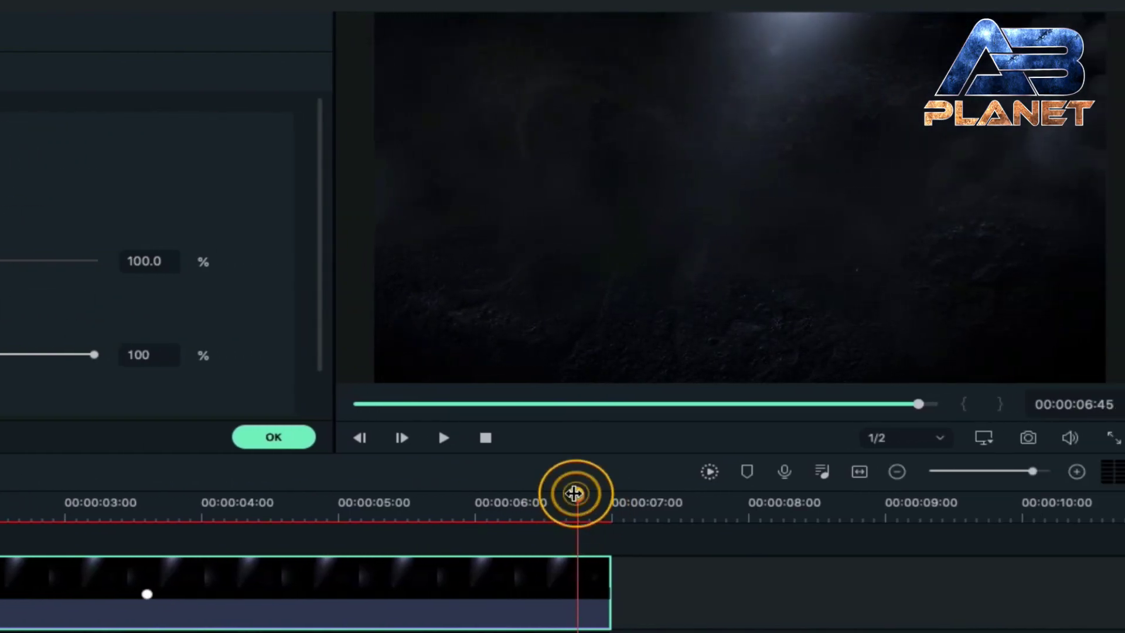
pyautogui.moveTo(574, 493); pyautogui.dragTo(588, 493)
pyautogui.click(138, 258)
pyautogui.write('120')
pyautogui.press('Return')
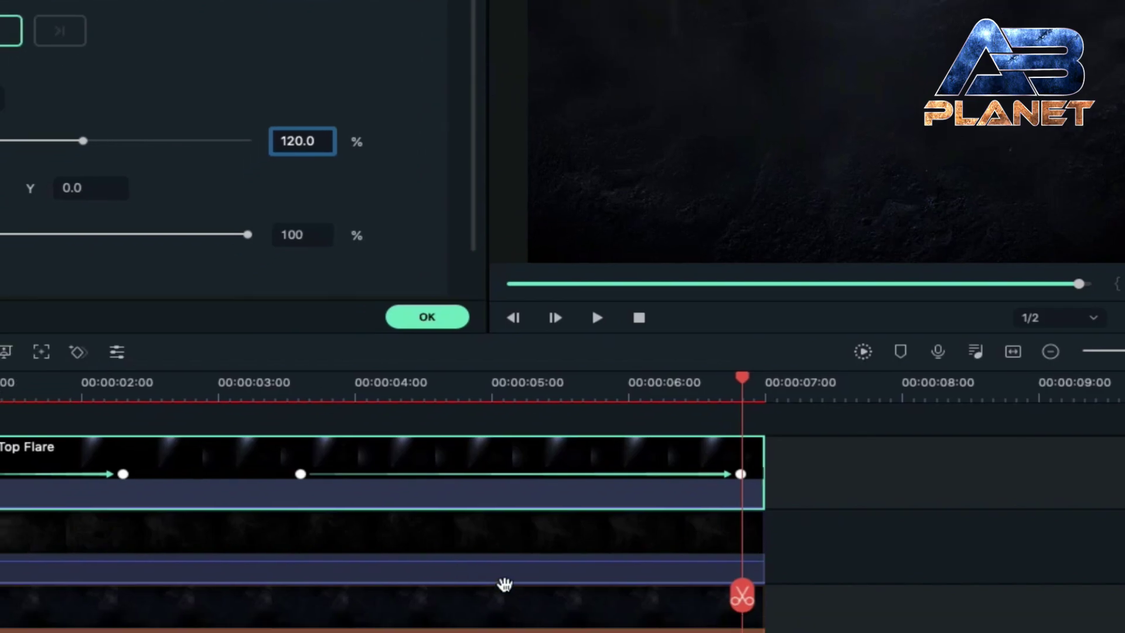
# Give BG matching scale keyframes: 100% at three seconds and 120% at the end.
pyautogui.click(617, 570)
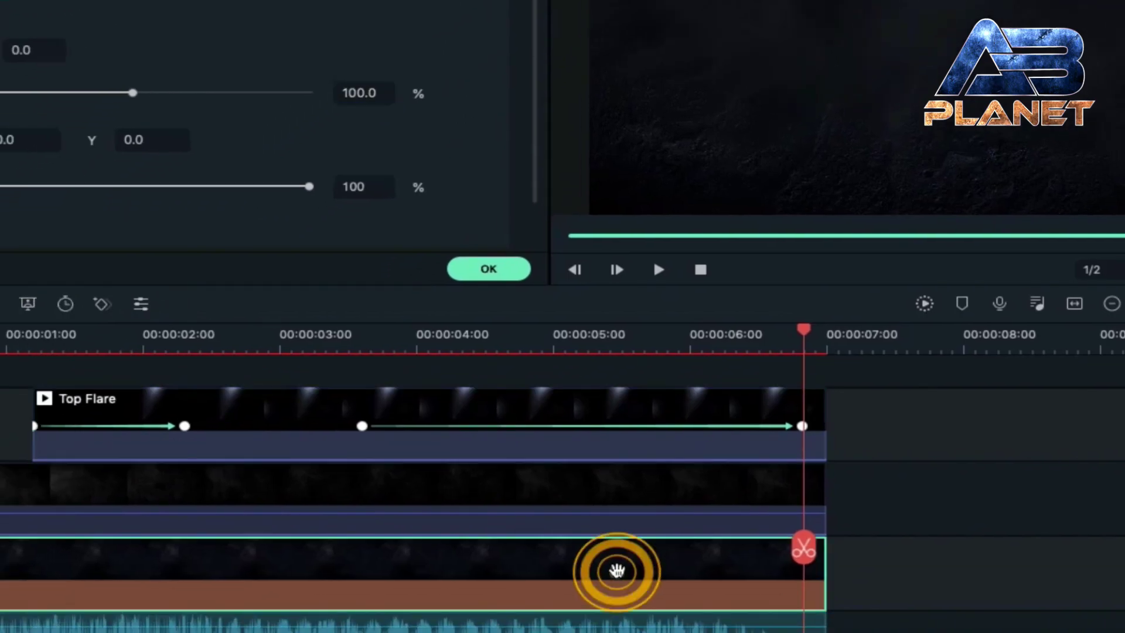
pyautogui.click(362, 426)
pyautogui.click(422, 557)
pyautogui.click(355, 92)
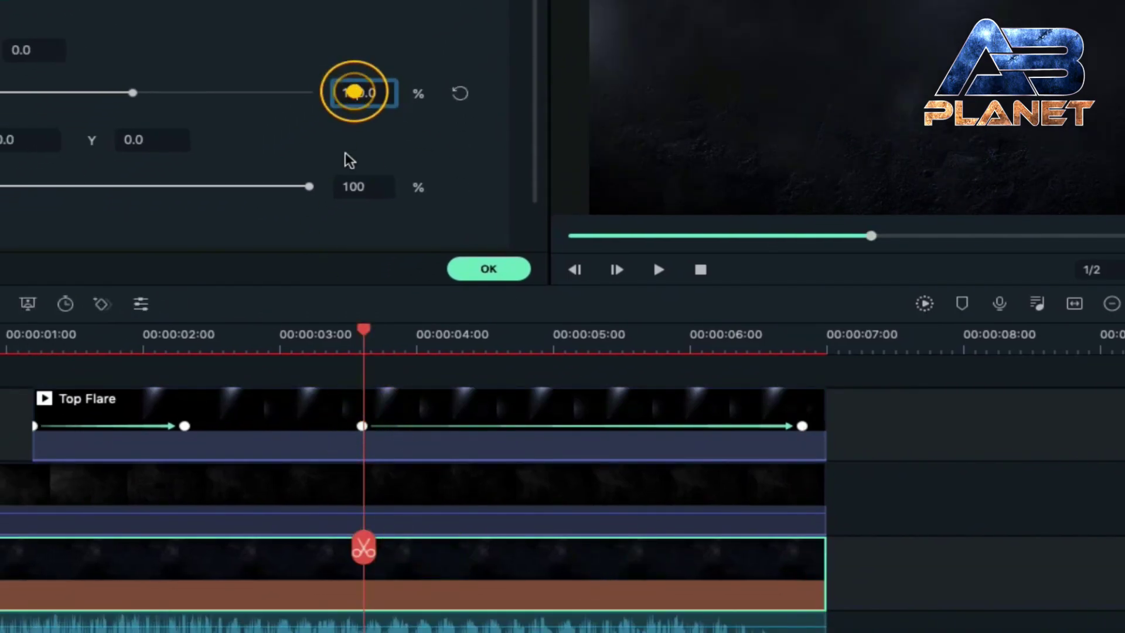
pyautogui.click(802, 426)
pyautogui.click(758, 562)
pyautogui.click(359, 92)
pyautogui.write('120')
pyautogui.press('Return')
pyautogui.click(76, 402)
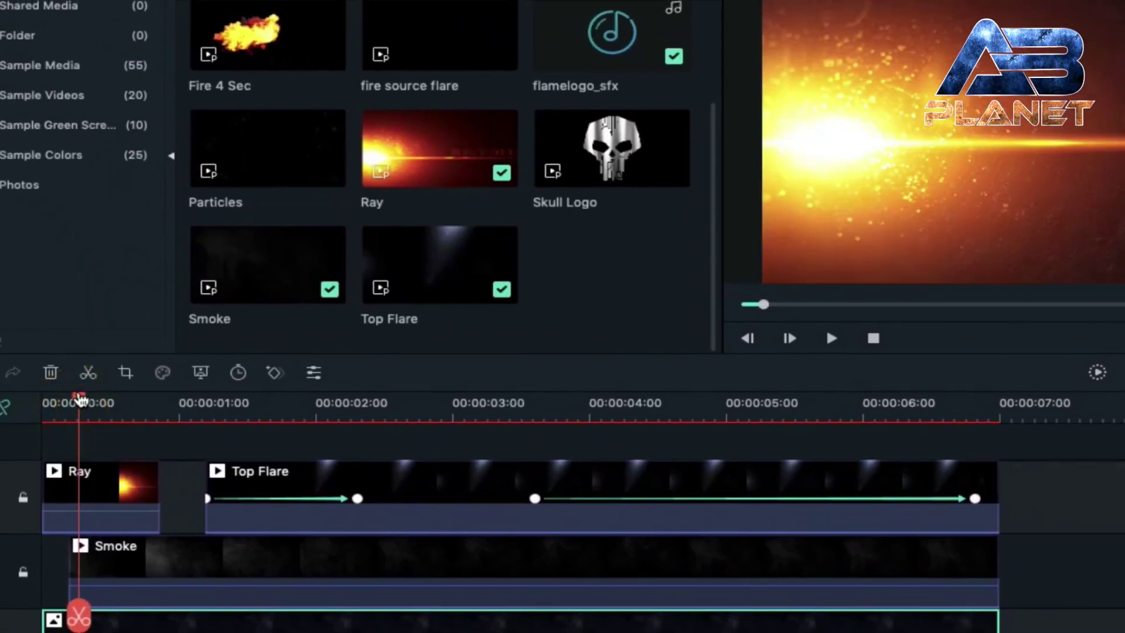
# Add the fire source flare clip on a fourth track and blend it with Screen.
pyautogui.moveTo(81, 400); pyautogui.dragTo(82, 401)
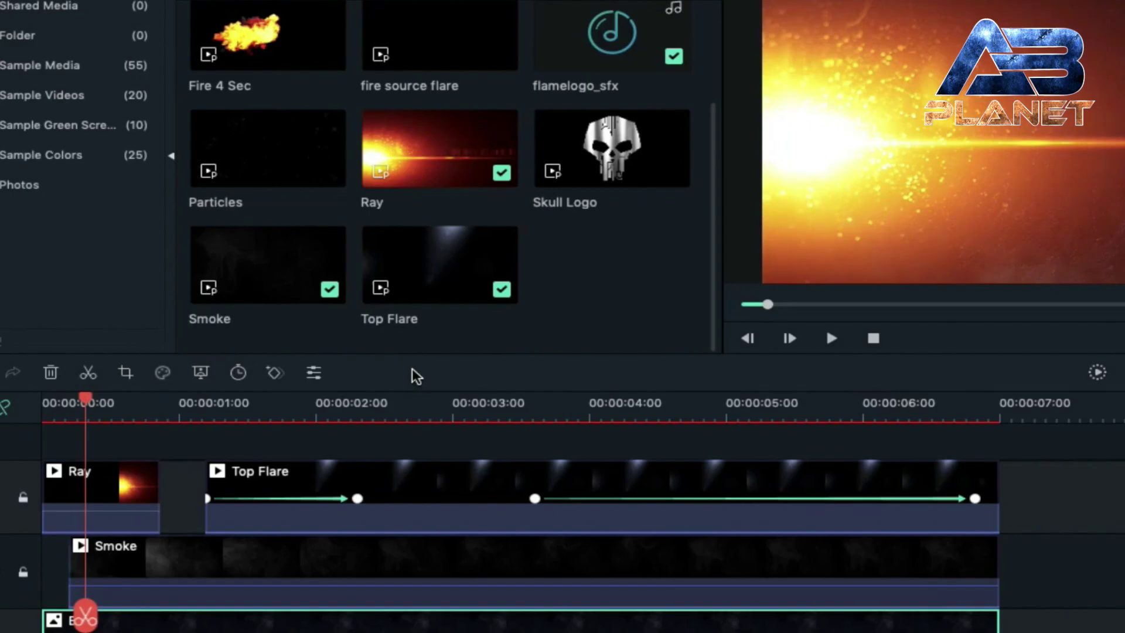
pyautogui.moveTo(431, 61); pyautogui.dragTo(95, 439)
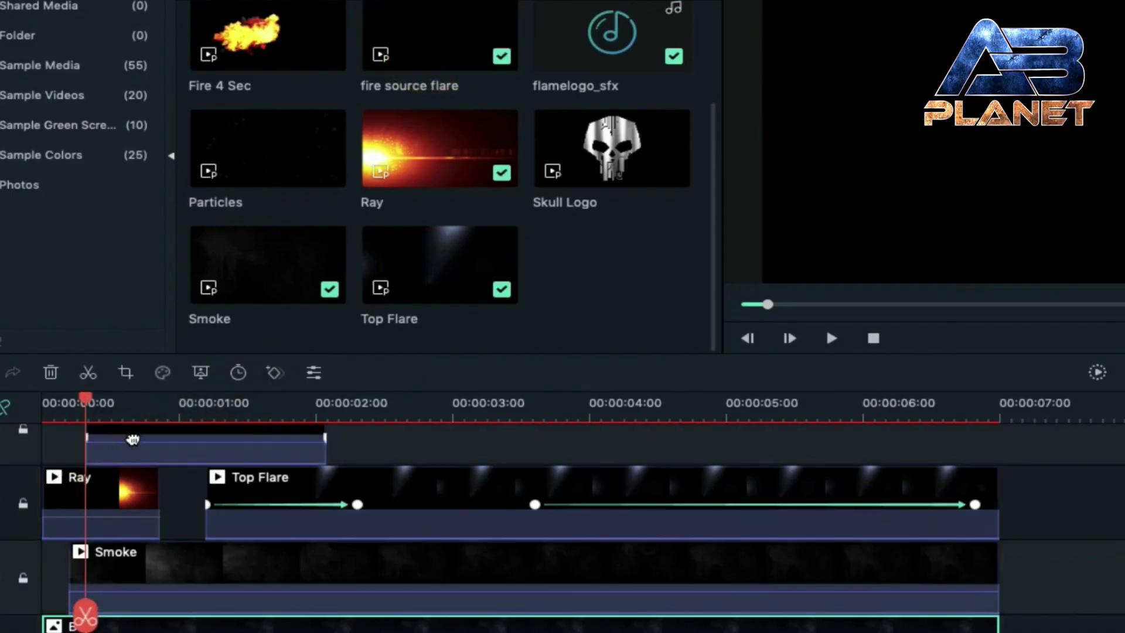
pyautogui.doubleClick(138, 443)
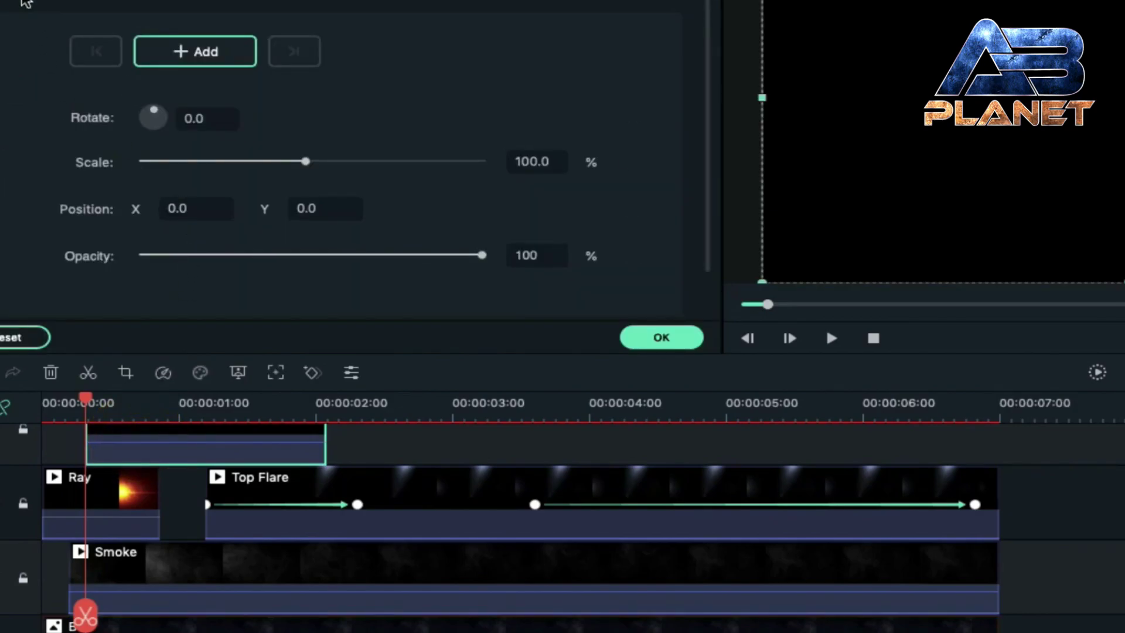
pyautogui.click(269, 251)
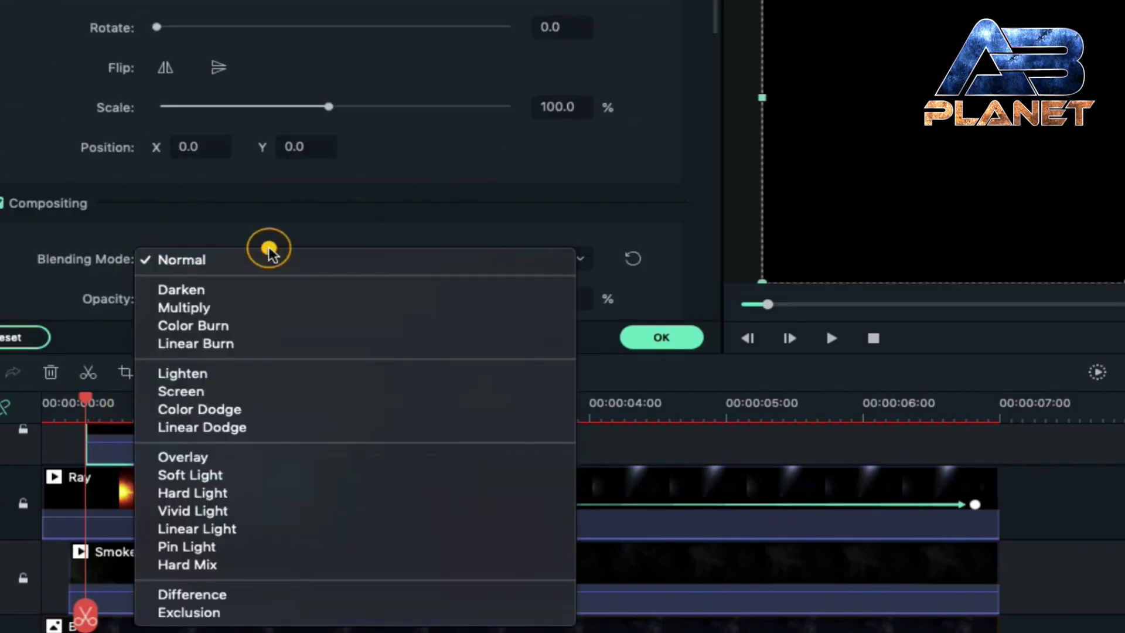
pyautogui.click(262, 392)
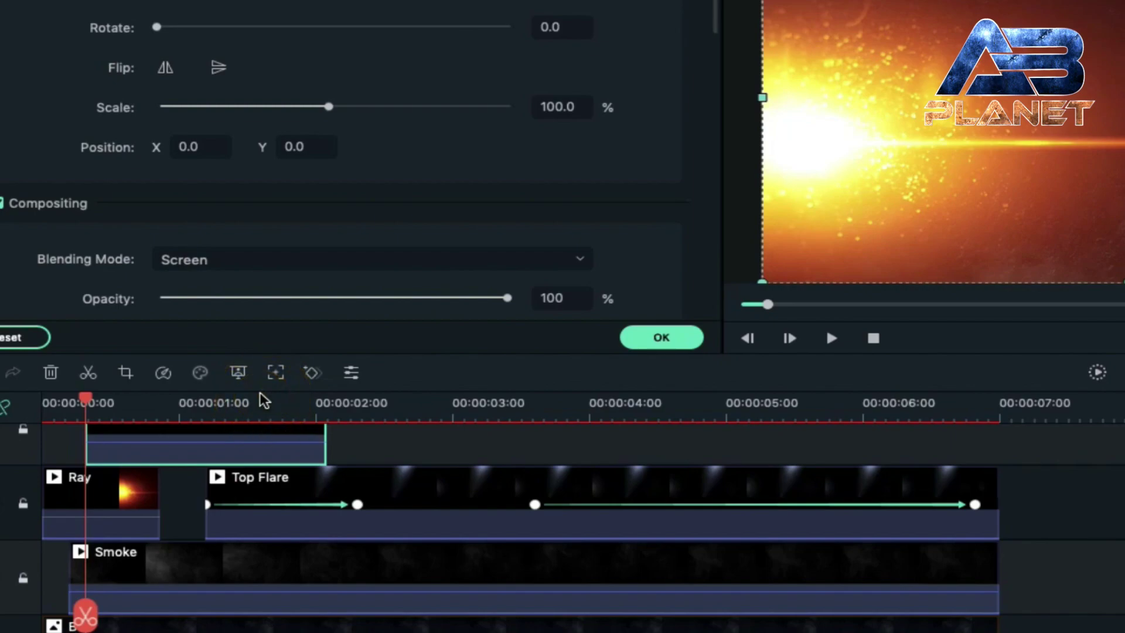
# Position the flare clip at X -534, Y -69.
pyautogui.click(176, 143)
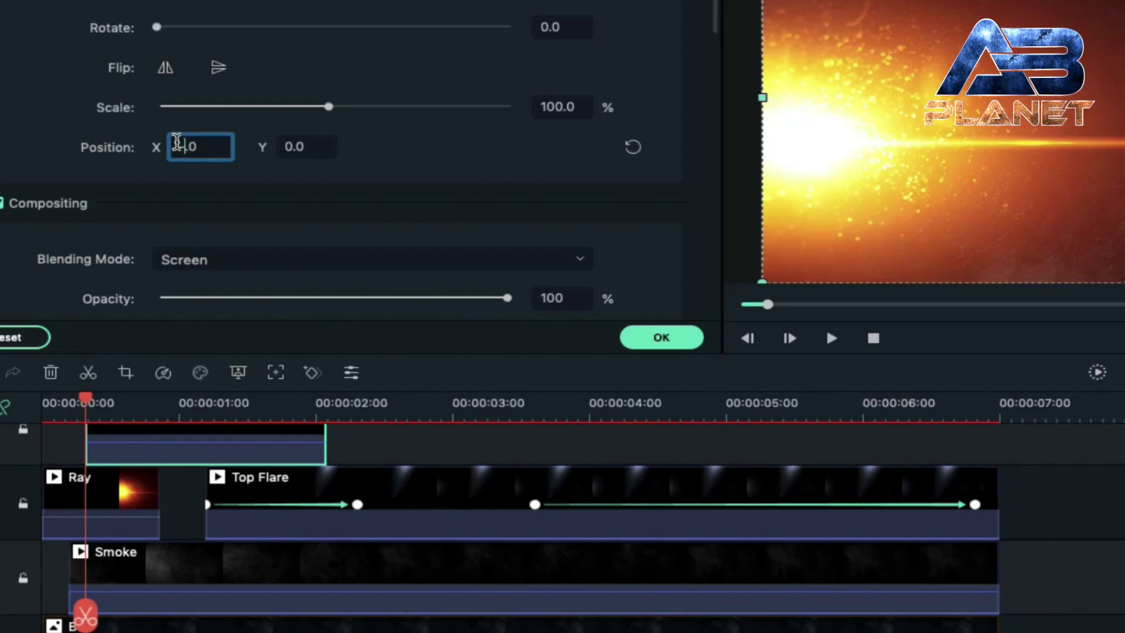
pyautogui.click(285, 143)
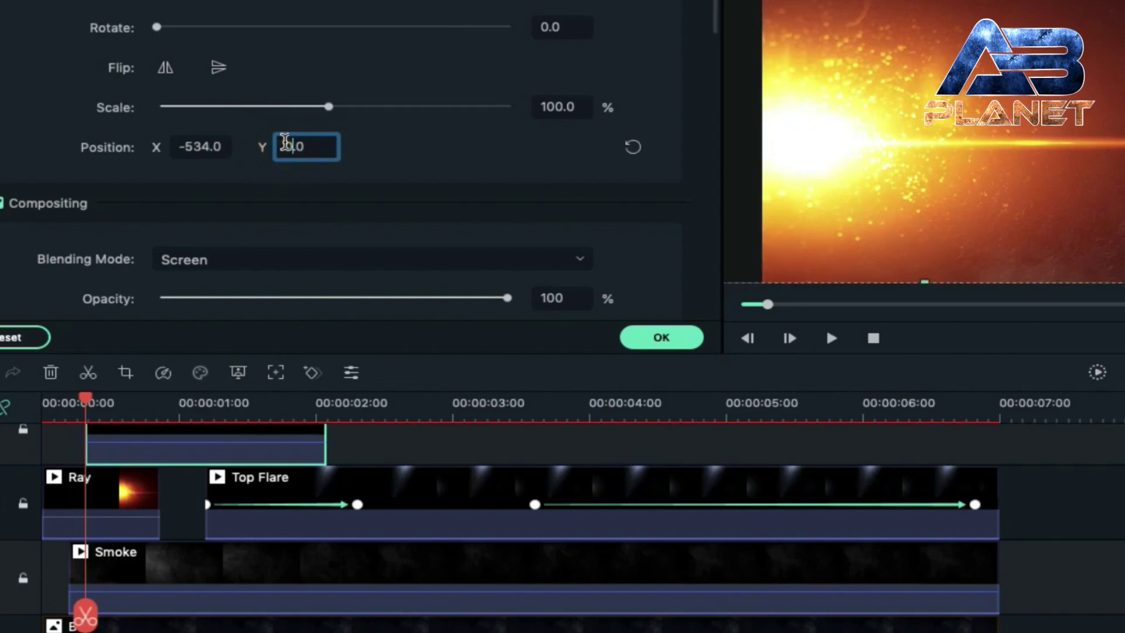
pyautogui.press('Return')
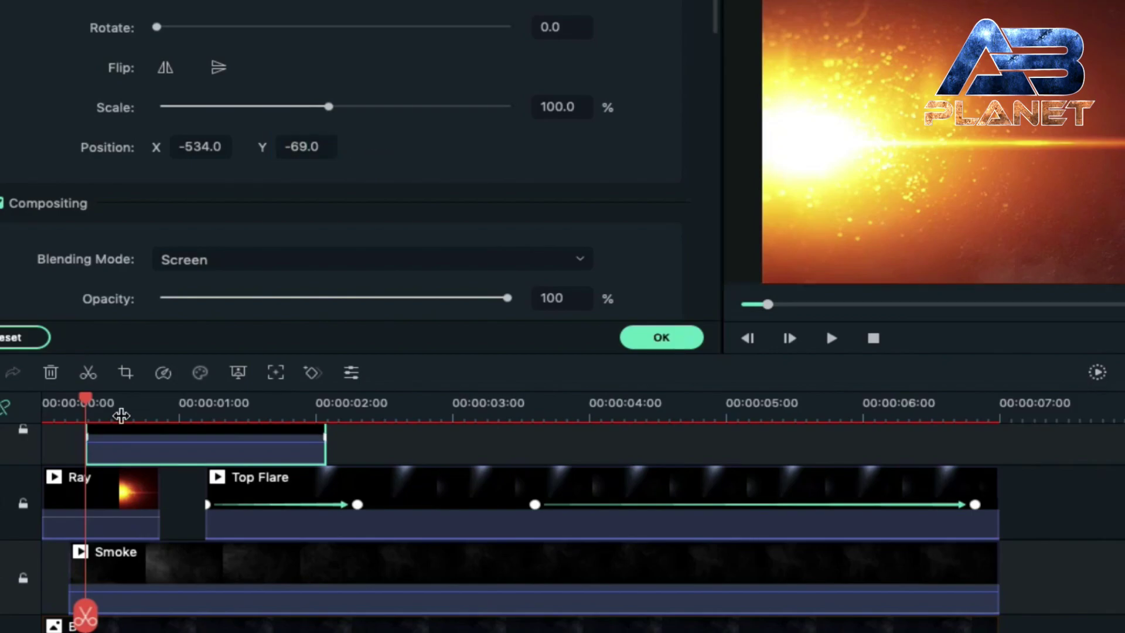
pyautogui.click(123, 414)
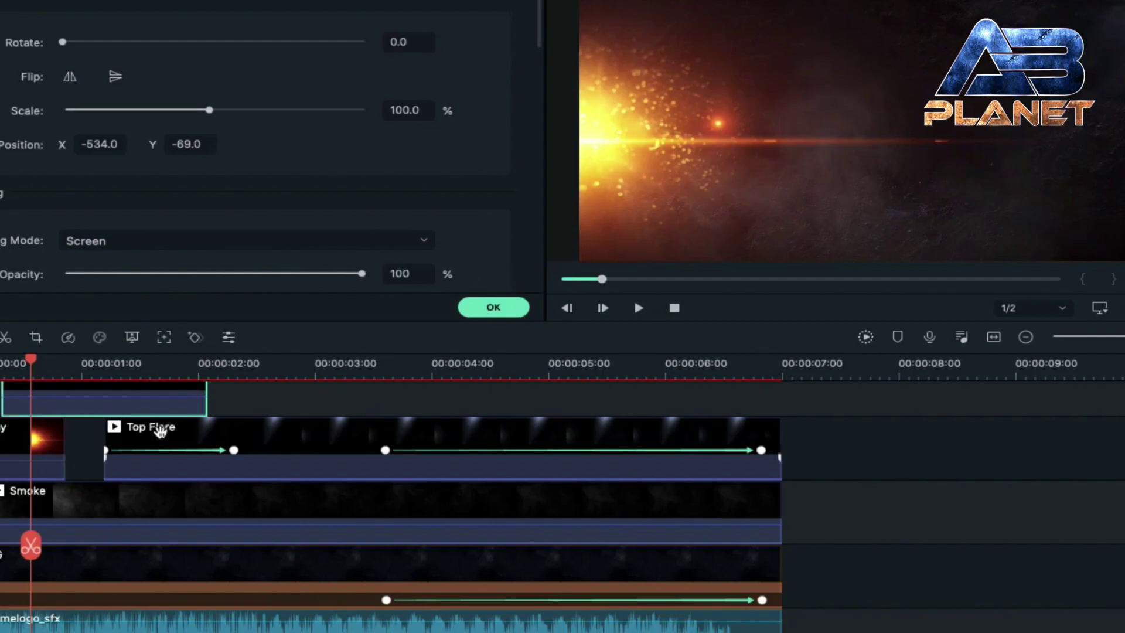
pyautogui.moveTo(25, 354); pyautogui.dragTo(201, 367)
# Place Skull Logo on the top track at 00:00:02:00 with Screen blending mode.
pyautogui.moveTo(226, 367); pyautogui.dragTo(229, 367)
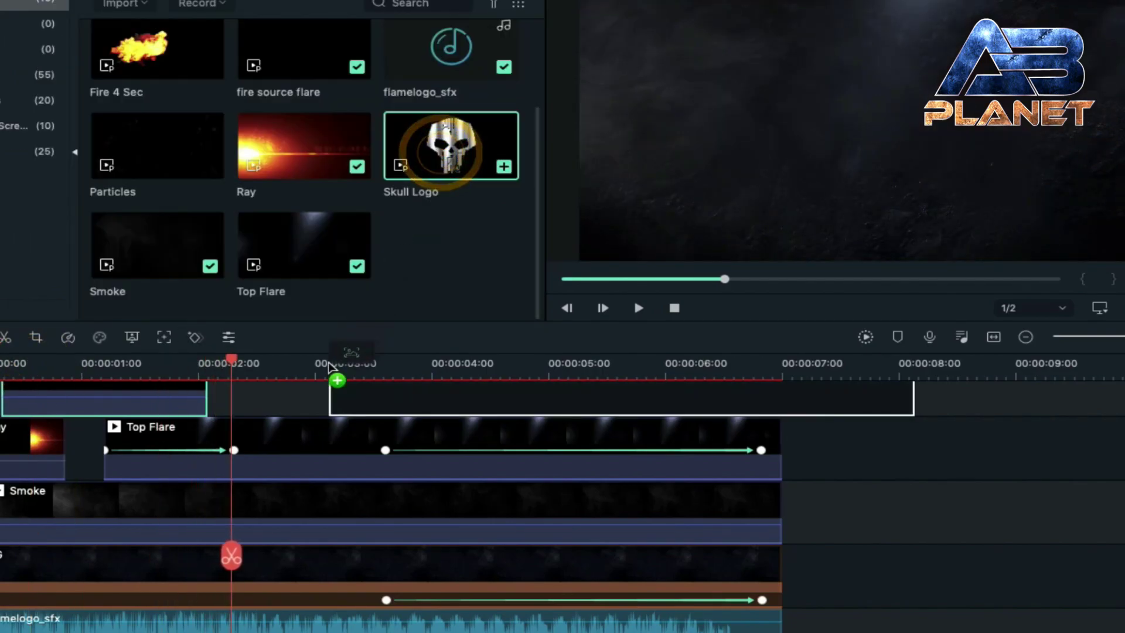
pyautogui.moveTo(328, 363); pyautogui.dragTo(243, 381)
pyautogui.doubleClick(287, 385)
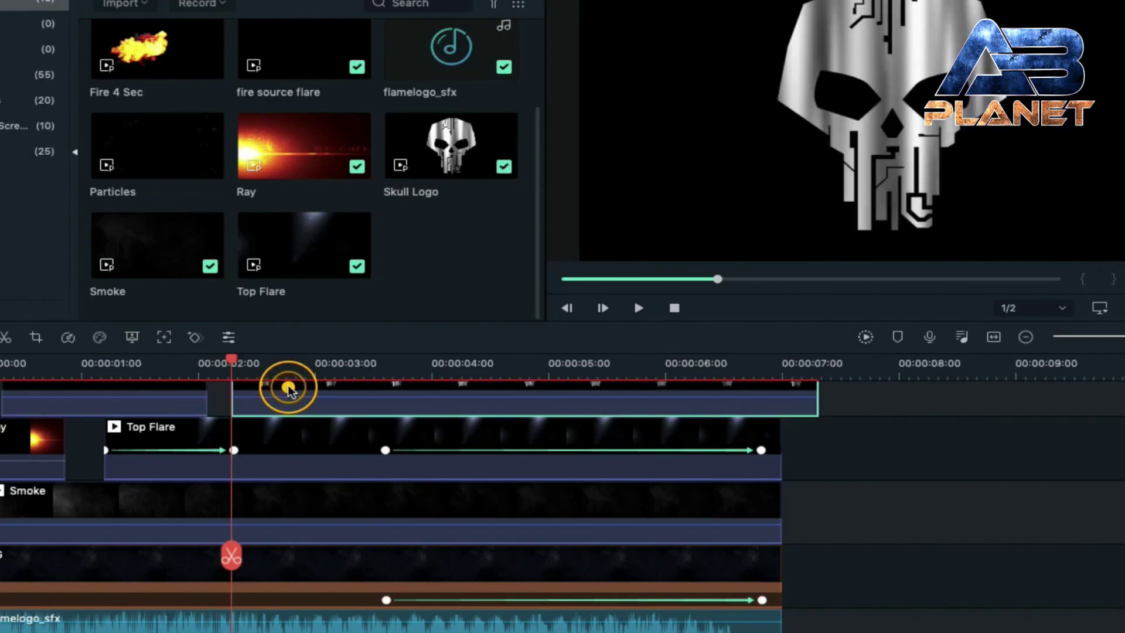
pyautogui.click(244, 245)
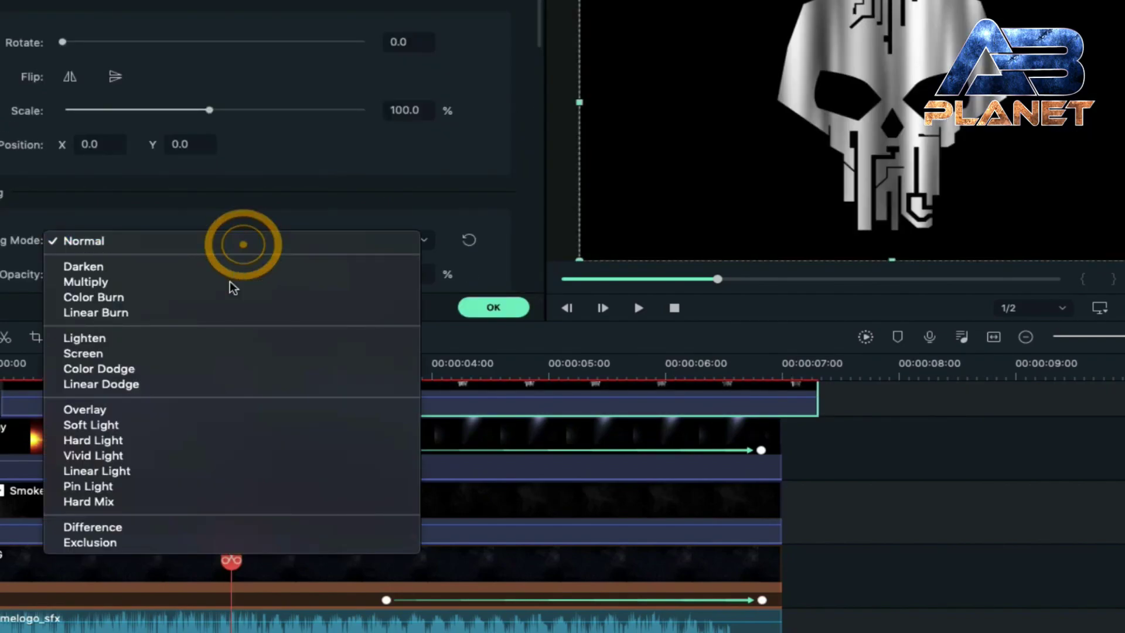
pyautogui.click(225, 354)
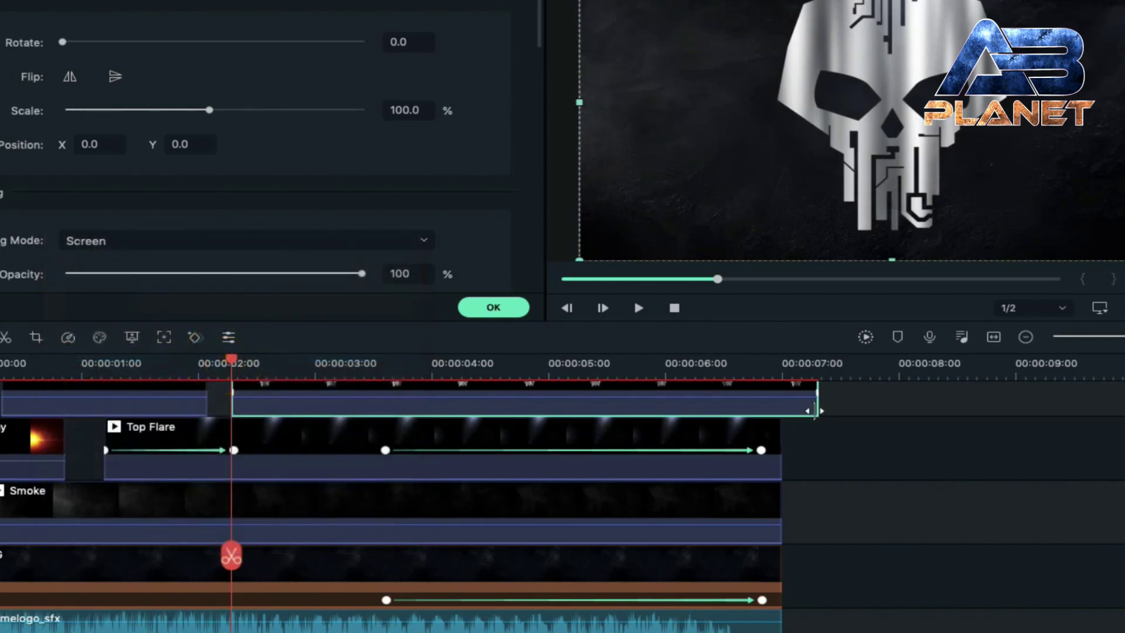
pyautogui.scroll(1, 816, 389)
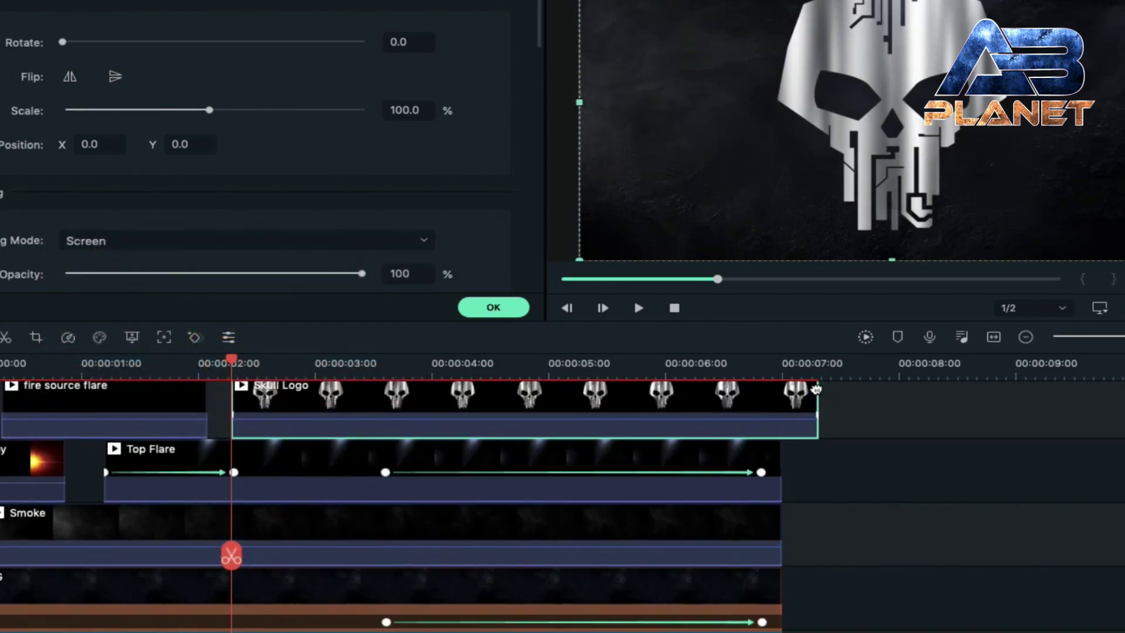
pyautogui.moveTo(820, 408); pyautogui.dragTo(784, 400)
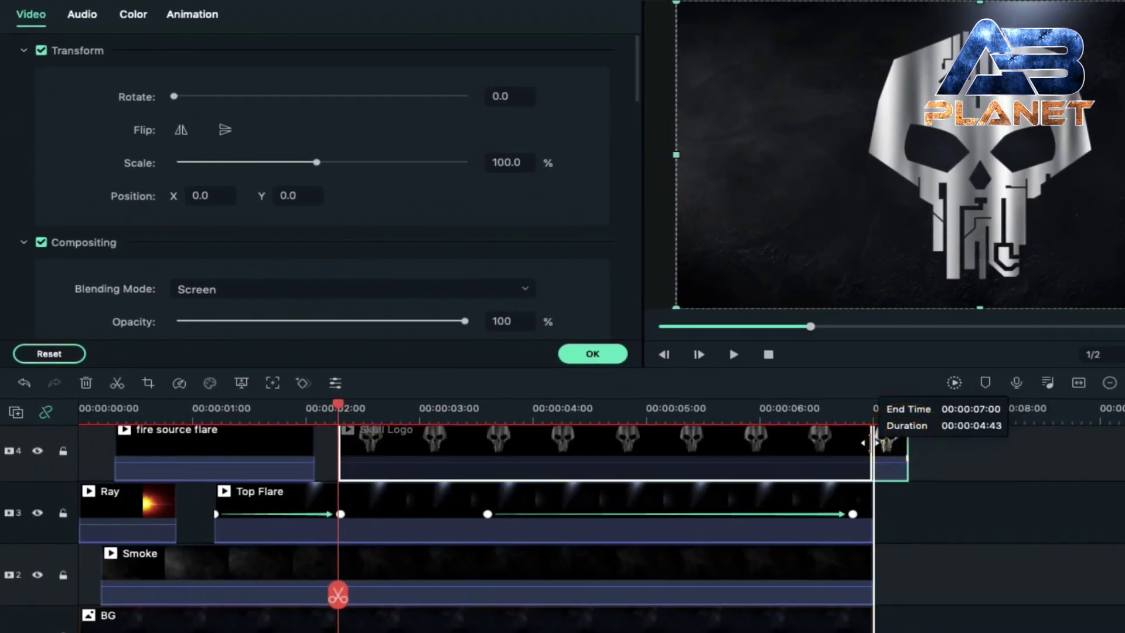
# Trim the Skull Logo clip to end at 00:00:07:00 and scale it to 46%.
pyautogui.moveTo(870, 444); pyautogui.dragTo(871, 443)
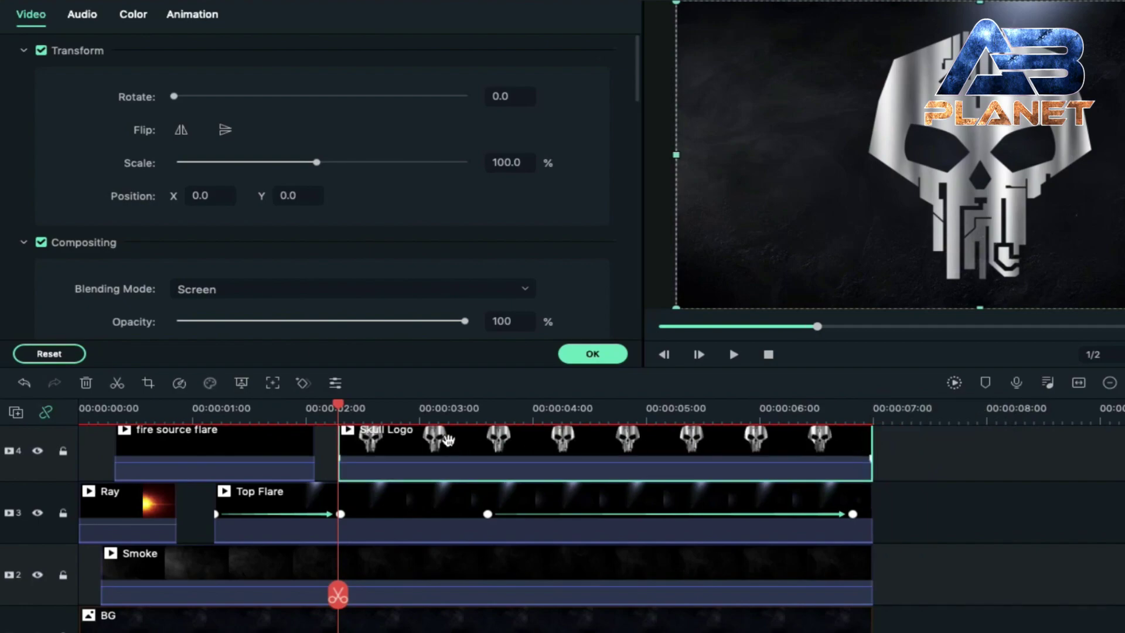
pyautogui.click(507, 162)
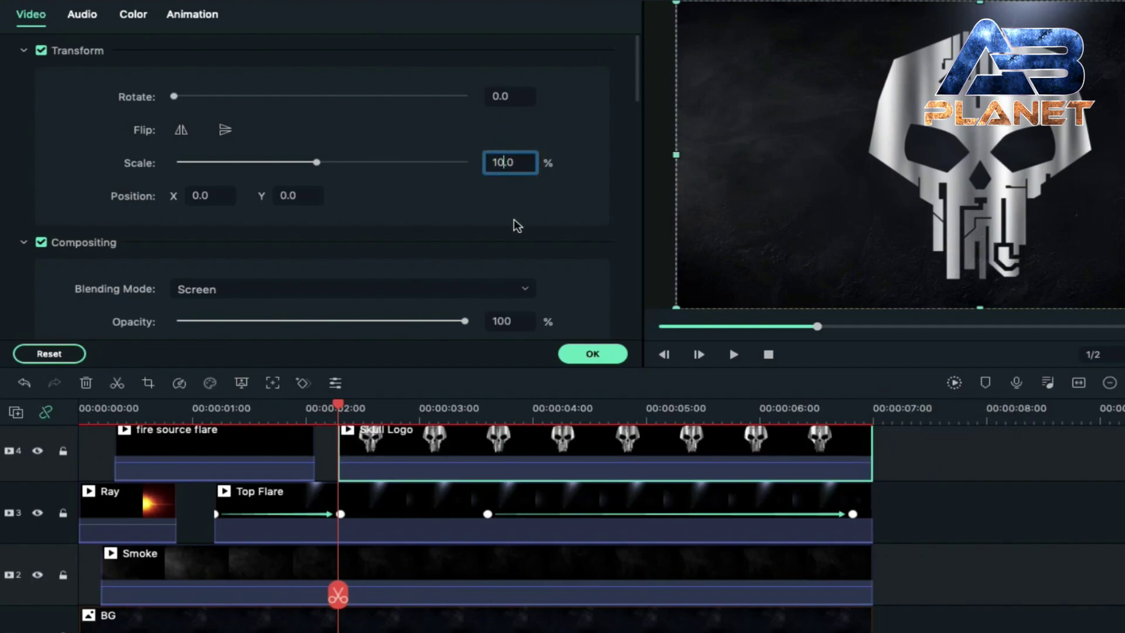
pyautogui.press('Return')
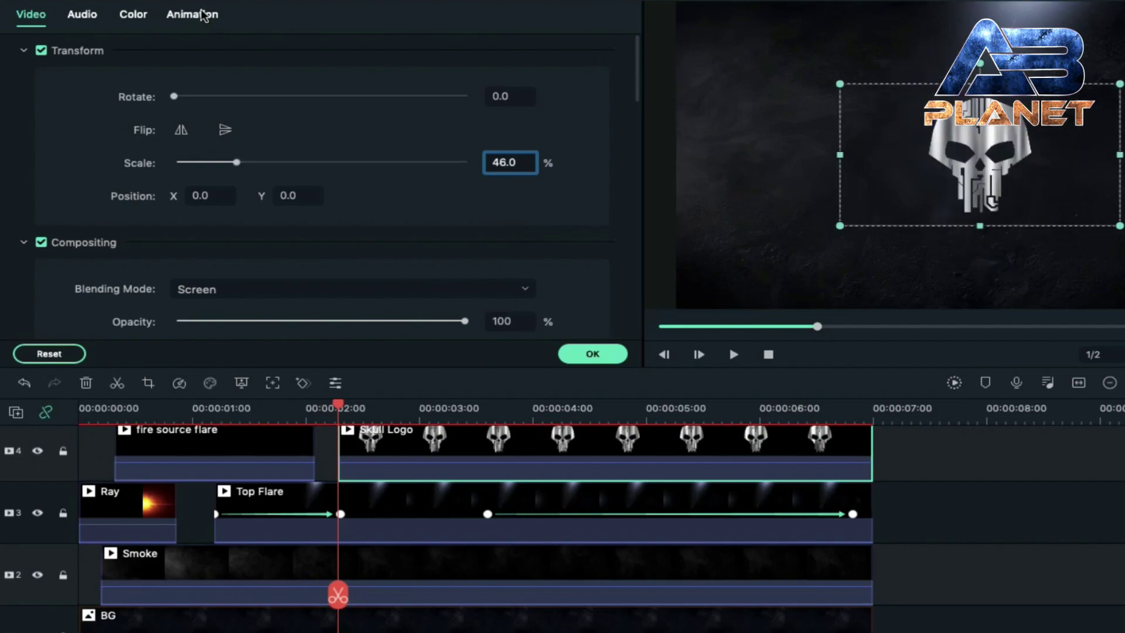
# Add a starting keyframe with the skull's opacity at 0.
pyautogui.click(202, 16)
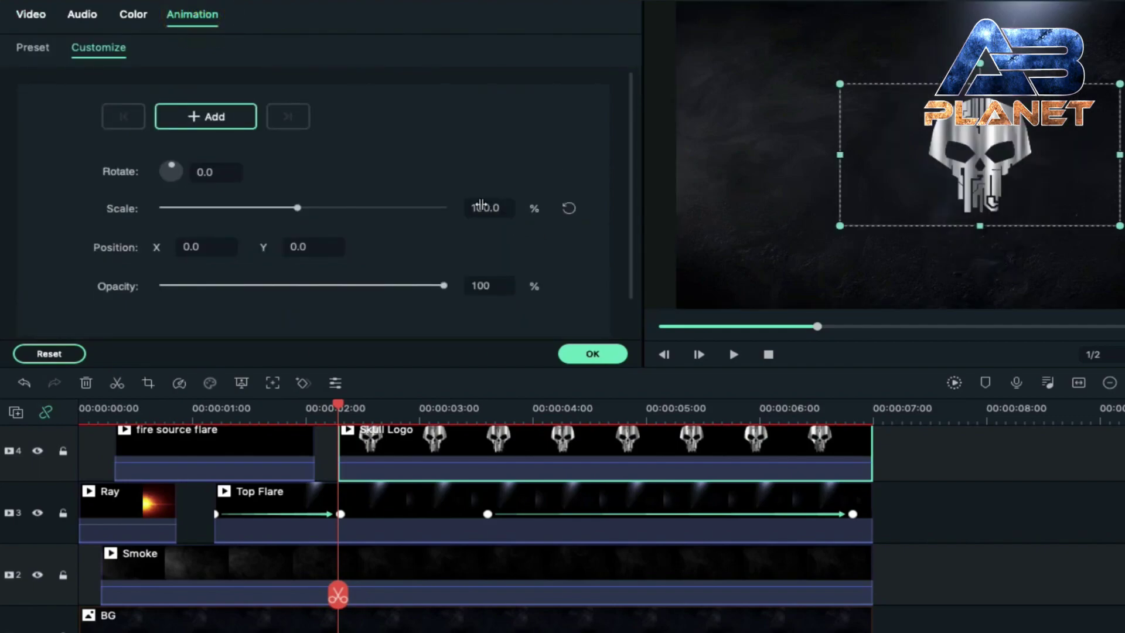
pyautogui.click(479, 203)
pyautogui.press('BackSpace')
pyautogui.press('BackSpace')
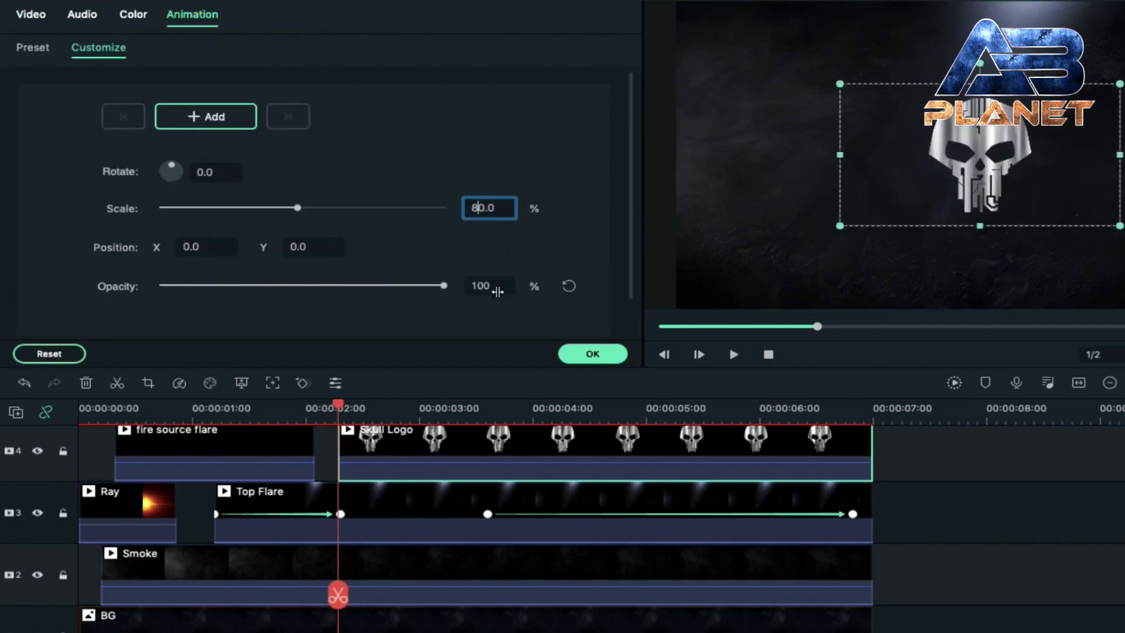
pyautogui.moveTo(445, 285); pyautogui.dragTo(135, 290)
# Keyframe the skull at 100% scale and full opacity at about 00:00:03:15.
pyautogui.moveTo(340, 399); pyautogui.dragTo(530, 402)
pyautogui.click(483, 448)
pyautogui.click(477, 205)
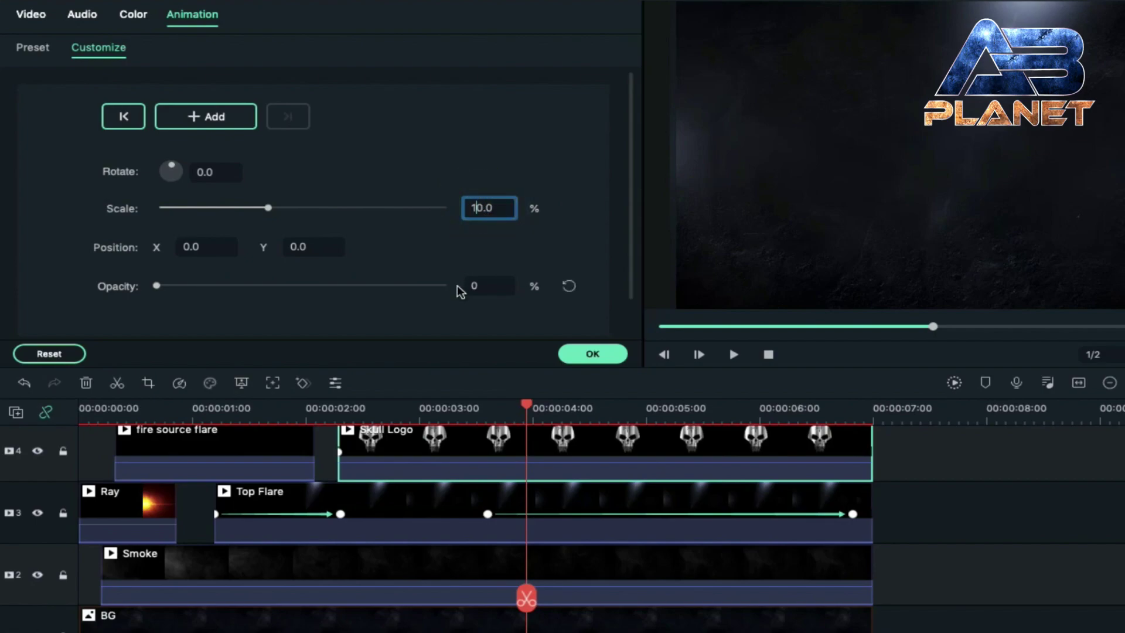
pyautogui.press('Return')
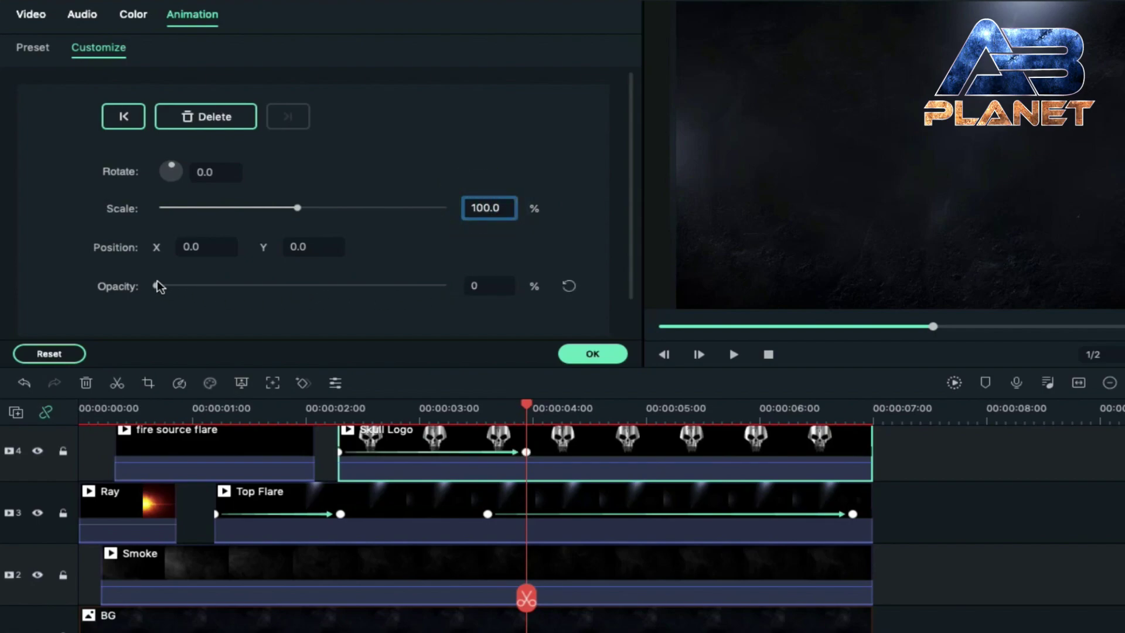
pyautogui.moveTo(159, 286); pyautogui.dragTo(435, 308)
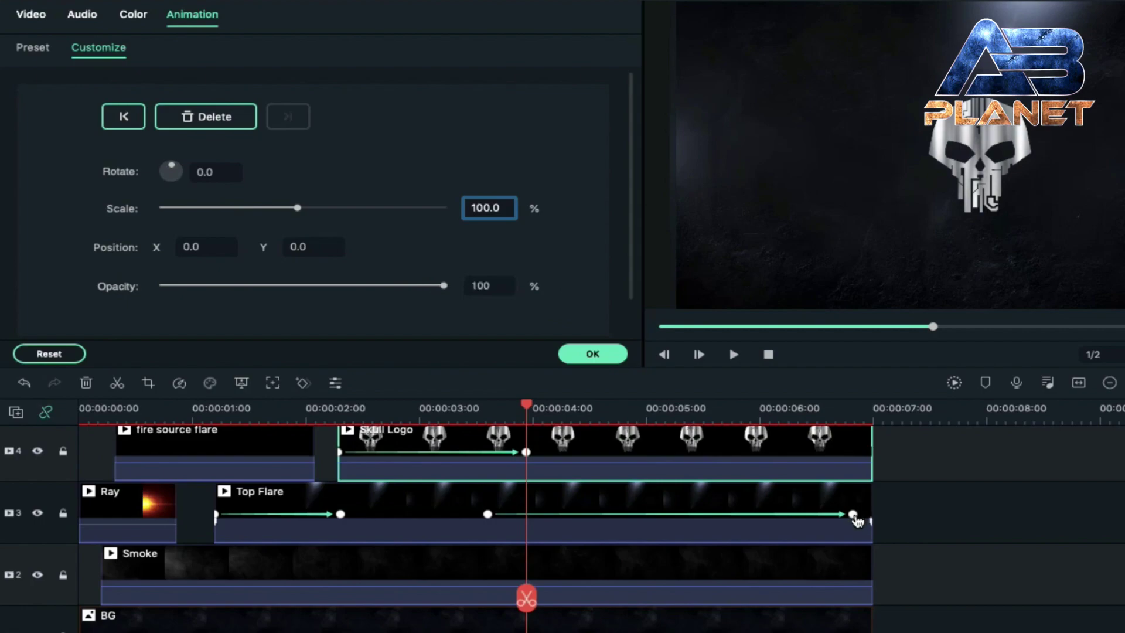
# Add a final keyframe near the clip's end enlarging the skull to 130%.
pyautogui.click(854, 515)
pyautogui.click(834, 443)
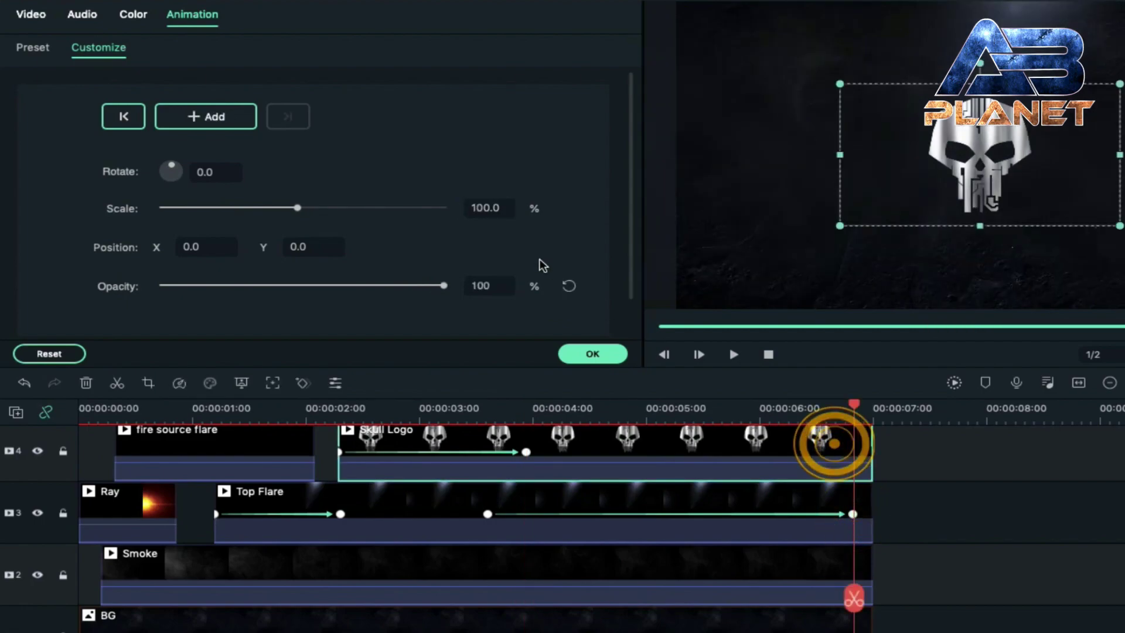
pyautogui.click(484, 205)
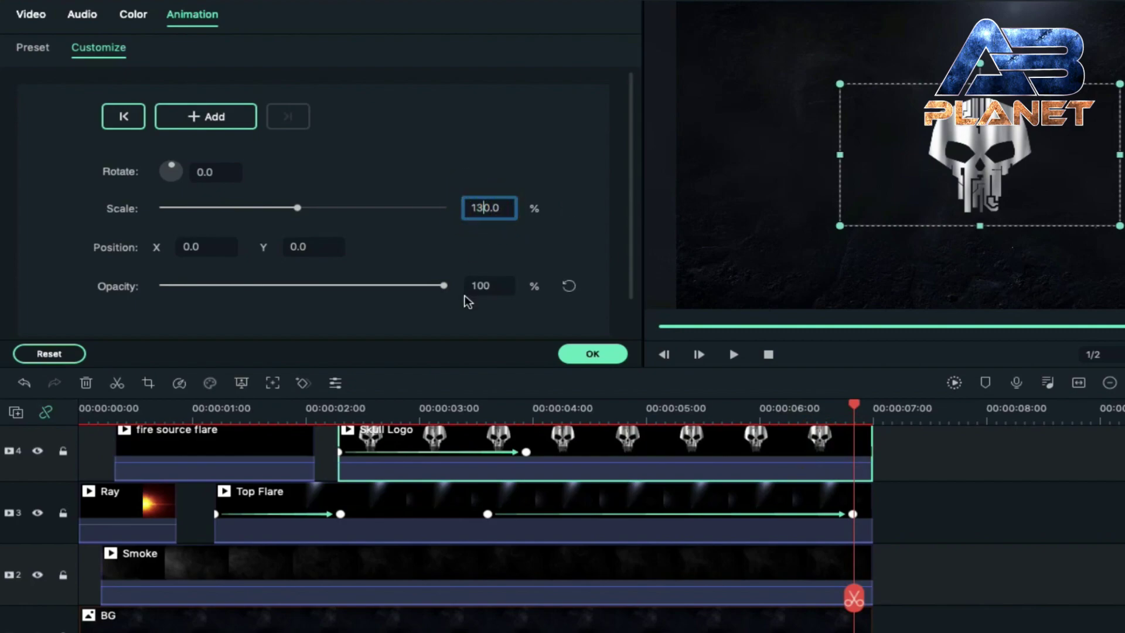
pyautogui.press('Return')
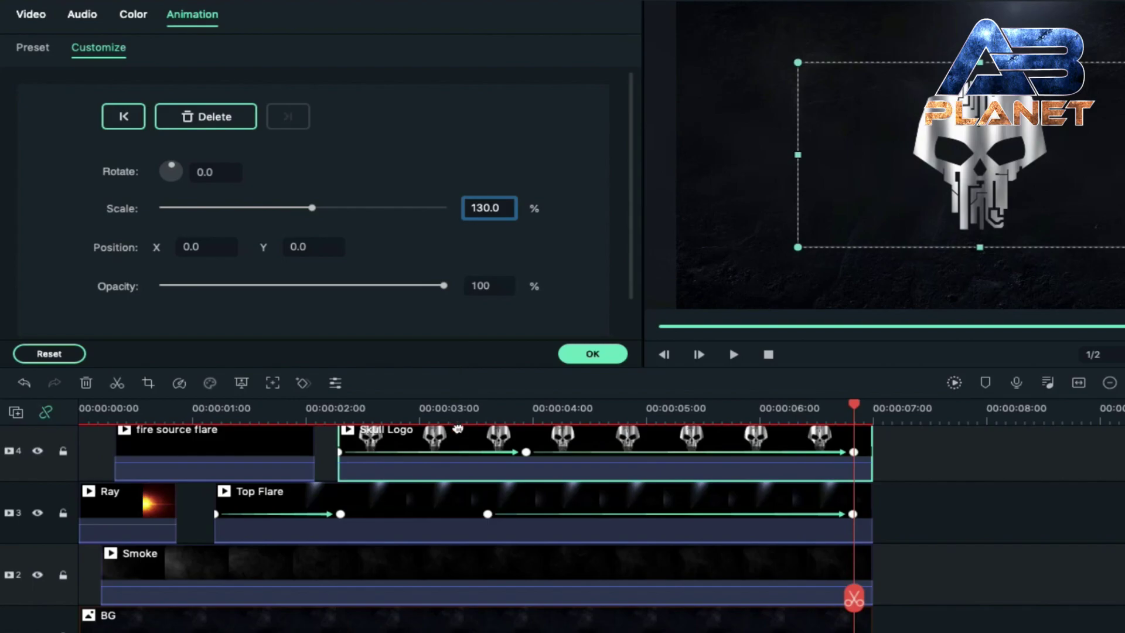
pyautogui.scroll(1, 457, 460)
pyautogui.click(129, 410)
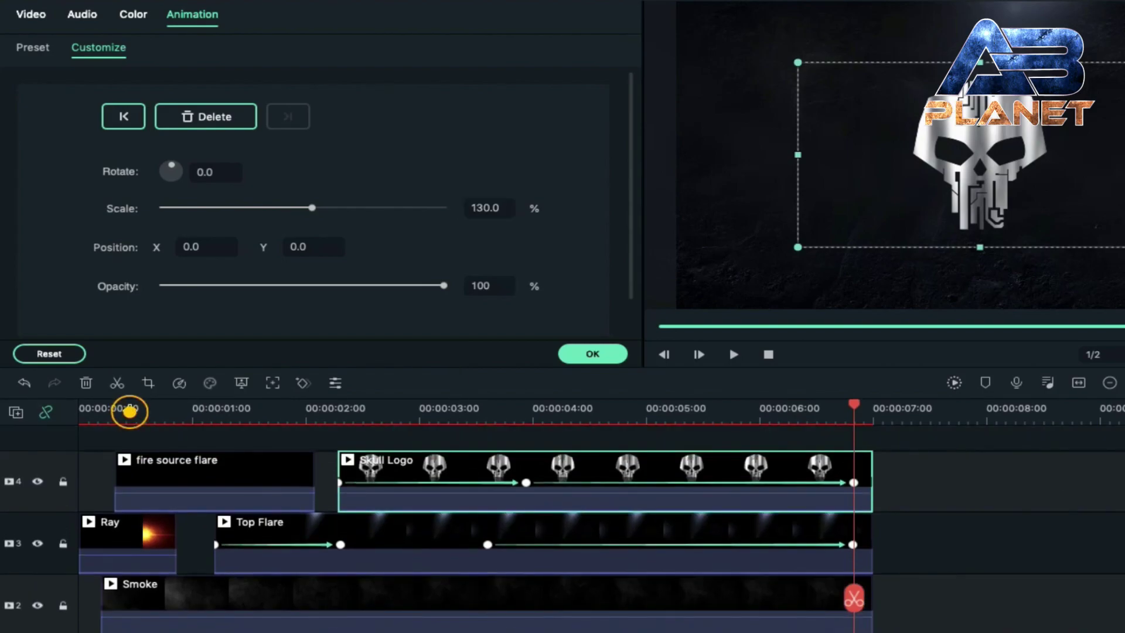
# Add Fire 4 Sec on a new top track and set its blending mode to Screen.
pyautogui.moveTo(130, 409); pyautogui.dragTo(130, 409)
pyautogui.click(591, 354)
pyautogui.moveTo(264, 105); pyautogui.dragTo(147, 438)
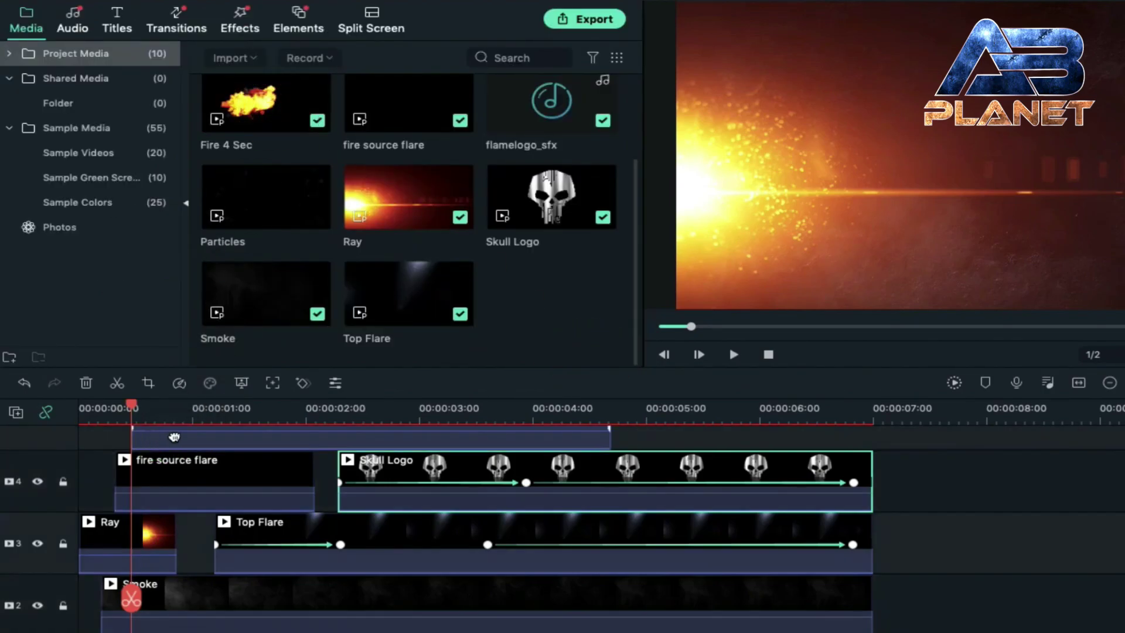
pyautogui.doubleClick(173, 436)
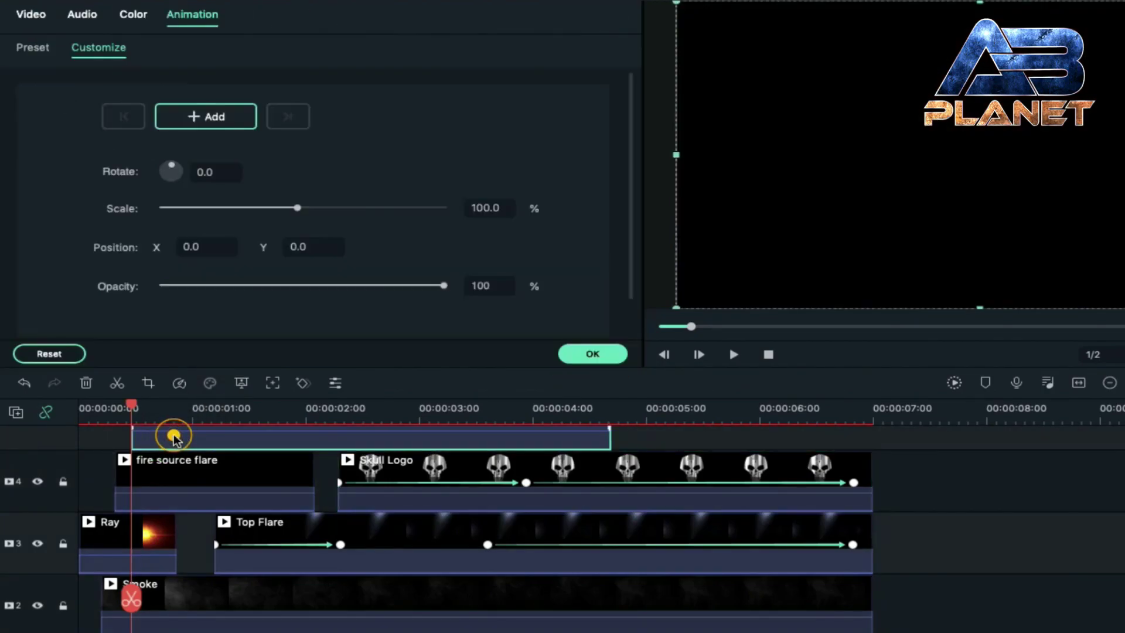
pyautogui.click(32, 14)
pyautogui.click(244, 290)
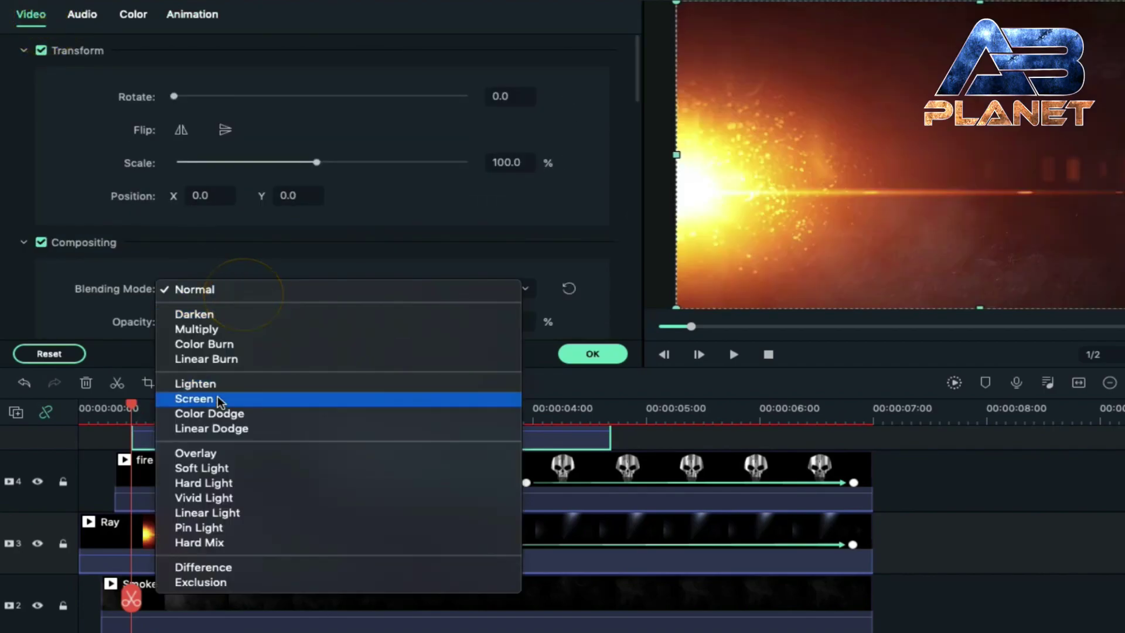
pyautogui.click(220, 399)
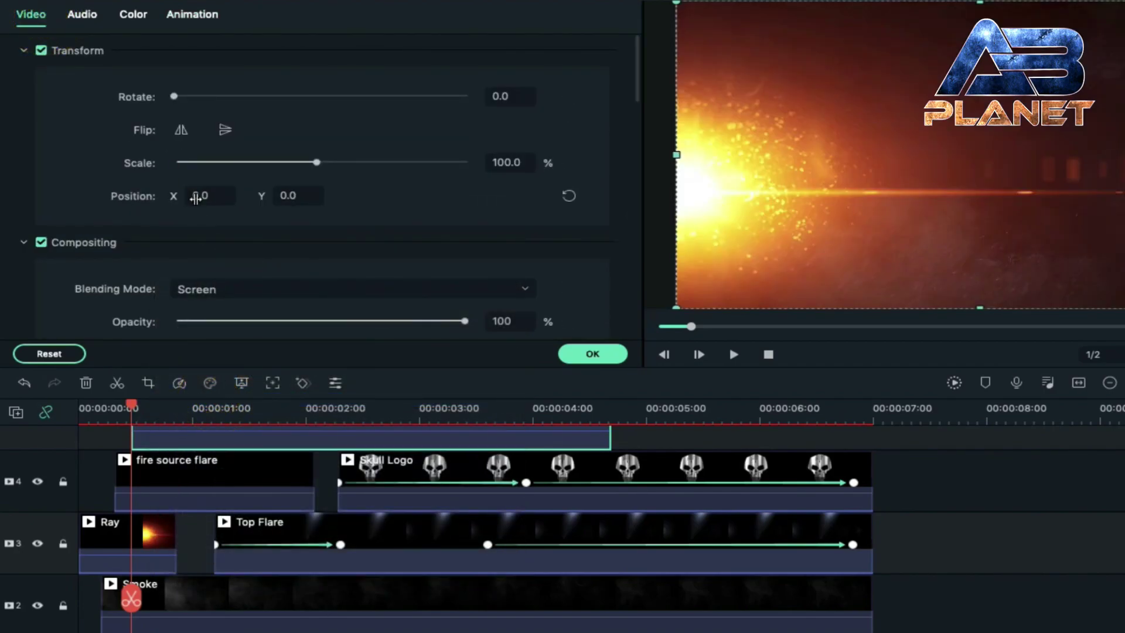
# Position the fire clip at X 68, Y 23 and scrub to preview it.
pyautogui.click(196, 198)
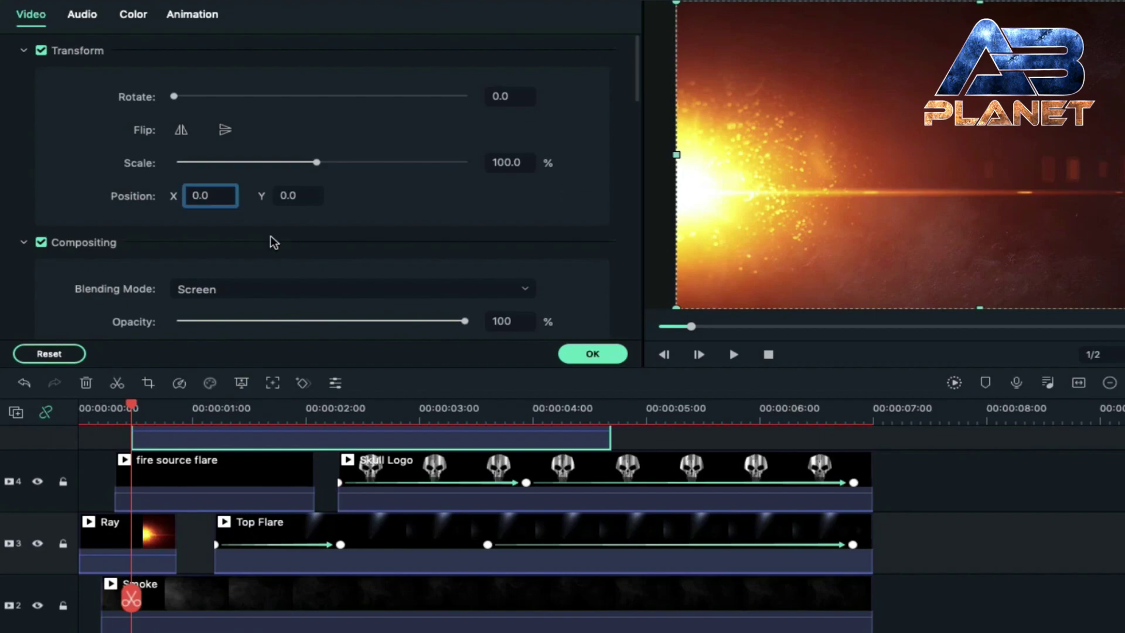
pyautogui.press('Tab')
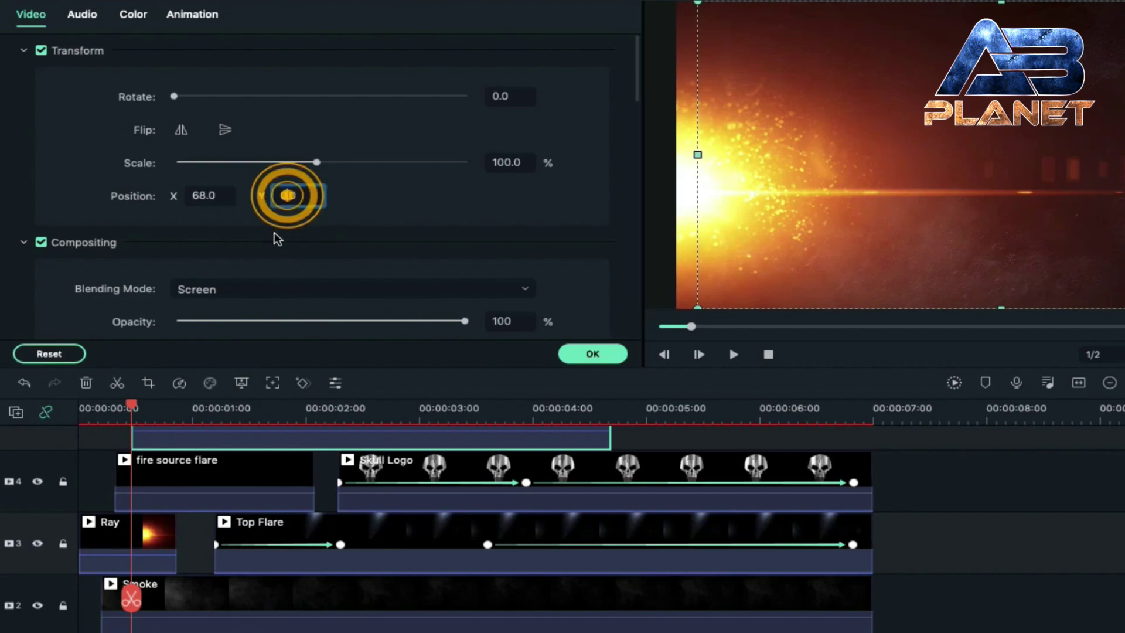
pyautogui.write('23')
pyautogui.press('Return')
pyautogui.click(166, 417)
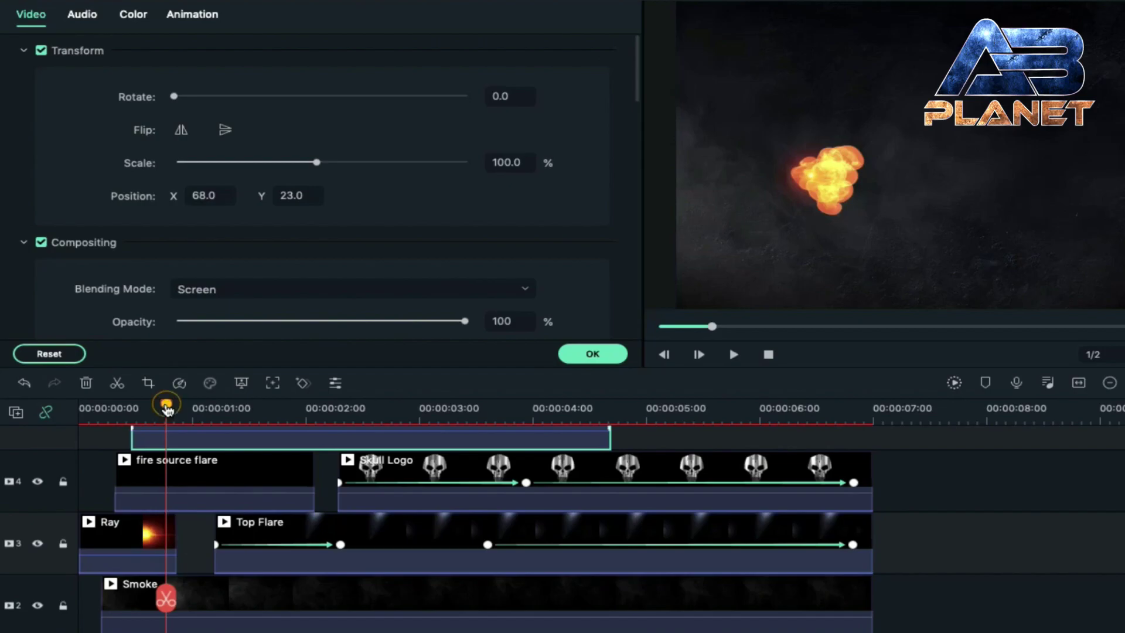
pyautogui.moveTo(168, 409); pyautogui.dragTo(180, 413)
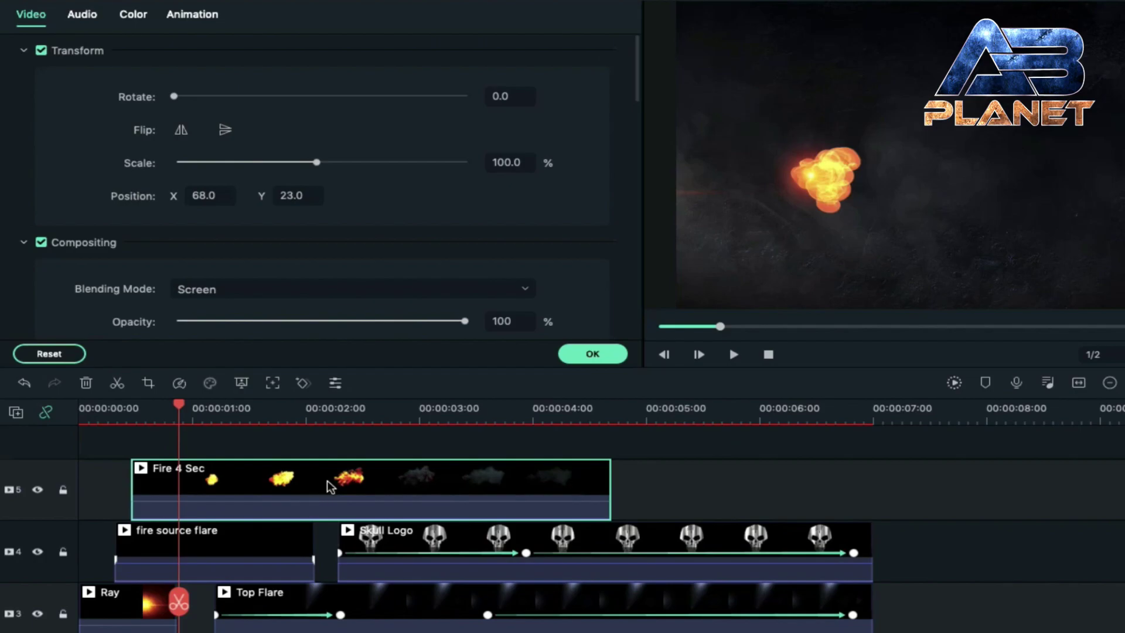
pyautogui.click(592, 354)
# Place Particles on a new track at the playhead, Screen-blended and trimmed to end at 7 seconds.
pyautogui.moveTo(267, 197); pyautogui.dragTo(185, 451)
pyautogui.doubleClick(226, 443)
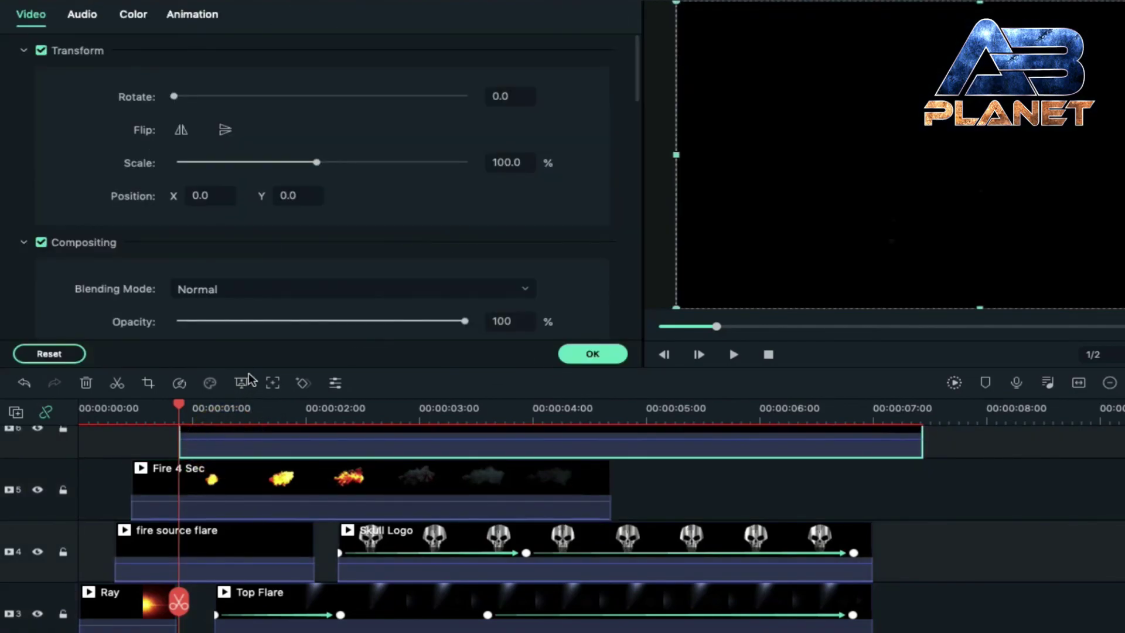
pyautogui.click(254, 289)
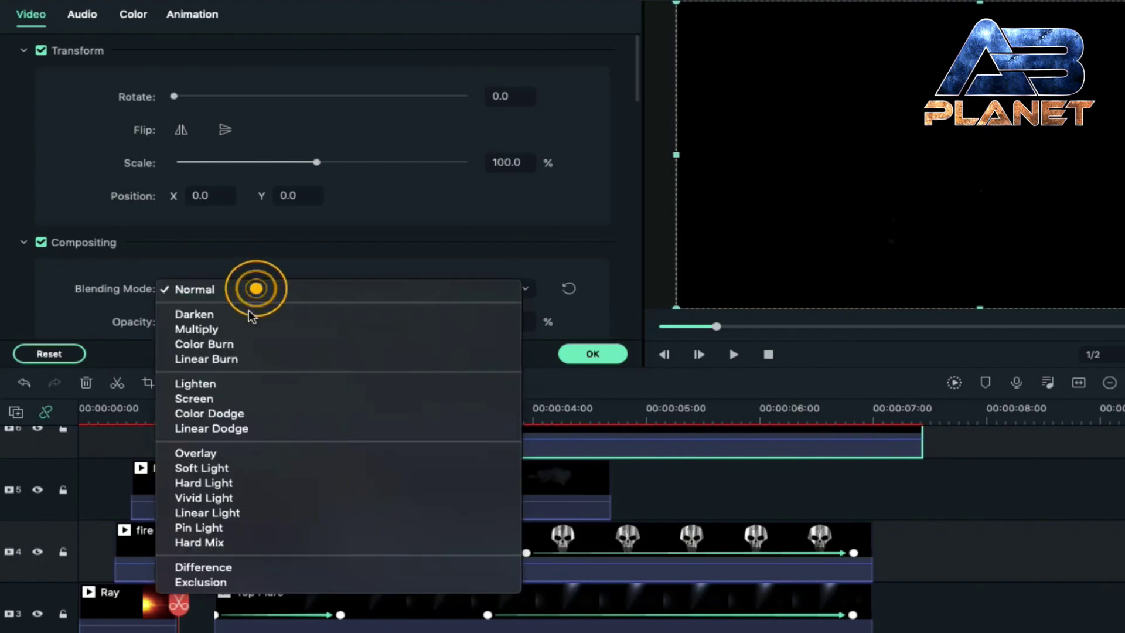
pyautogui.click(245, 399)
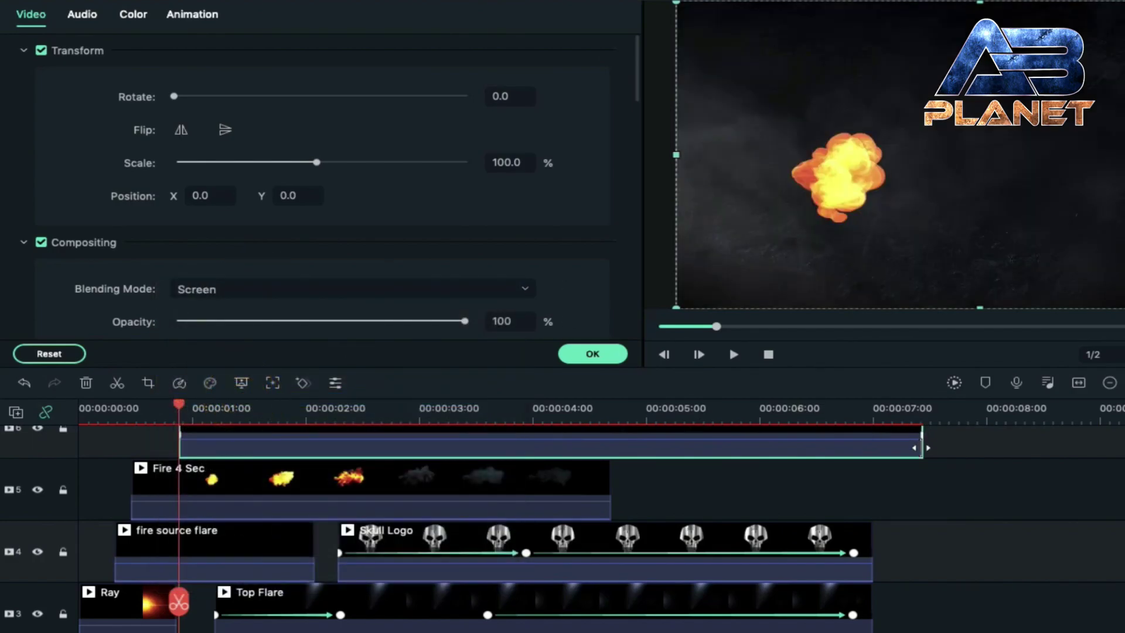
pyautogui.scroll(1, 922, 450)
pyautogui.moveTo(921, 446); pyautogui.dragTo(873, 457)
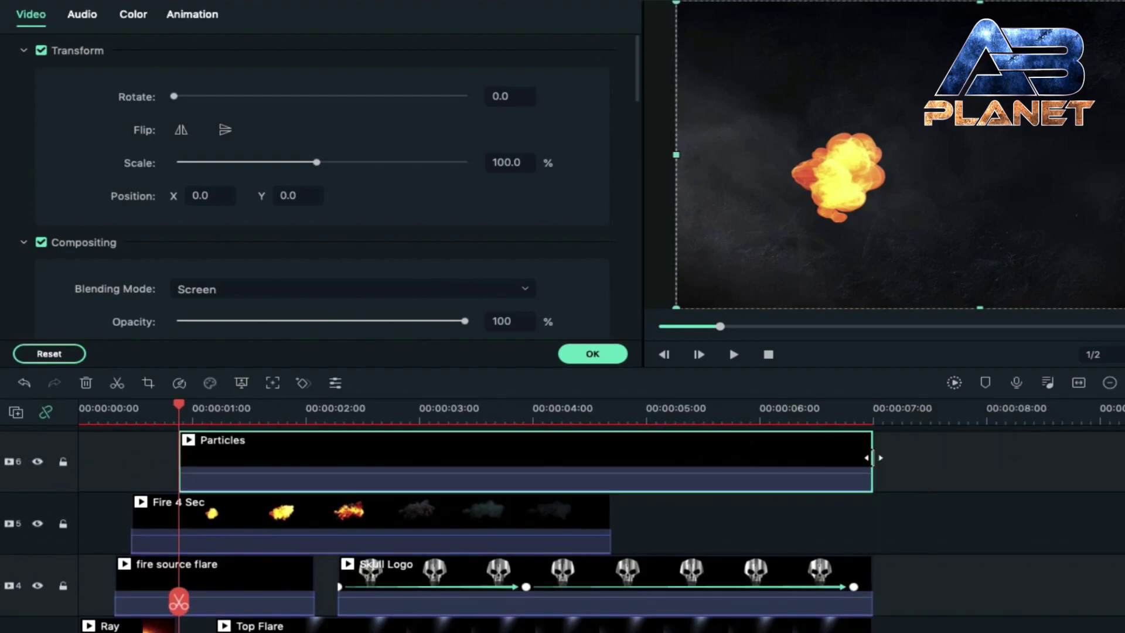
pyautogui.scroll(1, 641, 447)
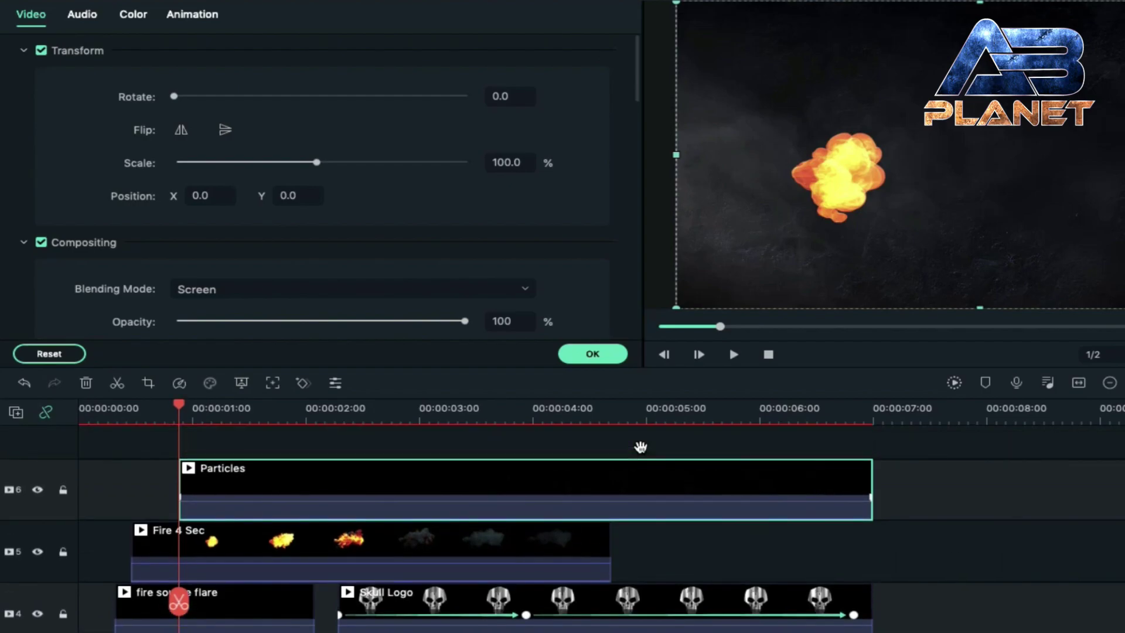
pyautogui.moveTo(181, 412); pyautogui.dragTo(359, 426)
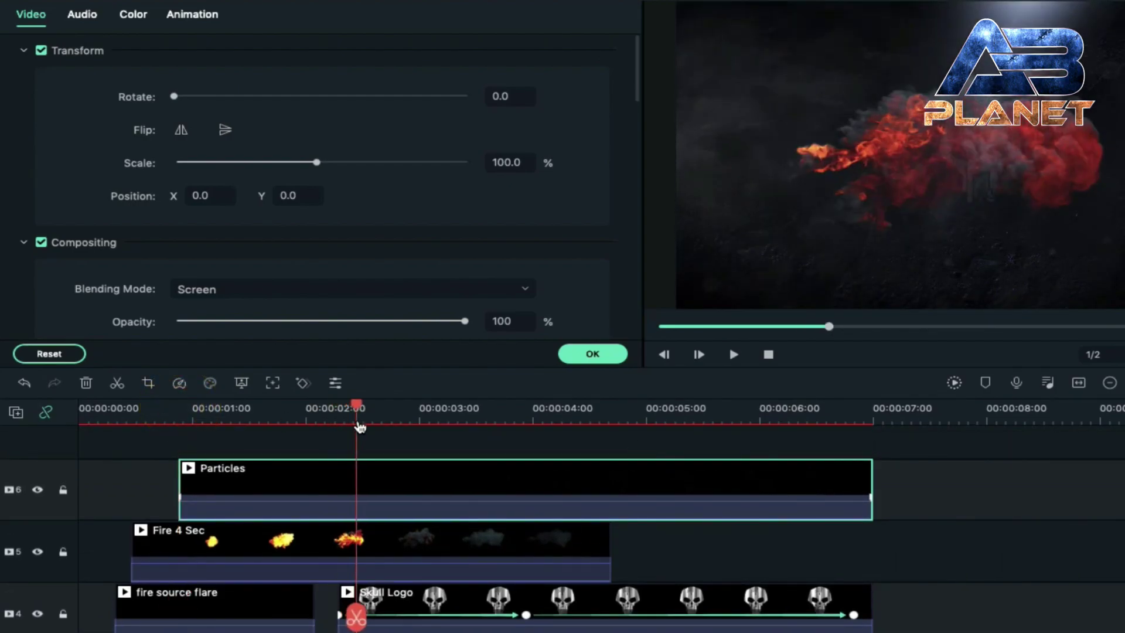
pyautogui.click(604, 354)
# Add atoms on a new top track at 2 seconds, Screen-blended and trimmed to end at 7 seconds.
pyautogui.scroll(3, 528, 315)
pyautogui.moveTo(406, 134); pyautogui.dragTo(375, 444)
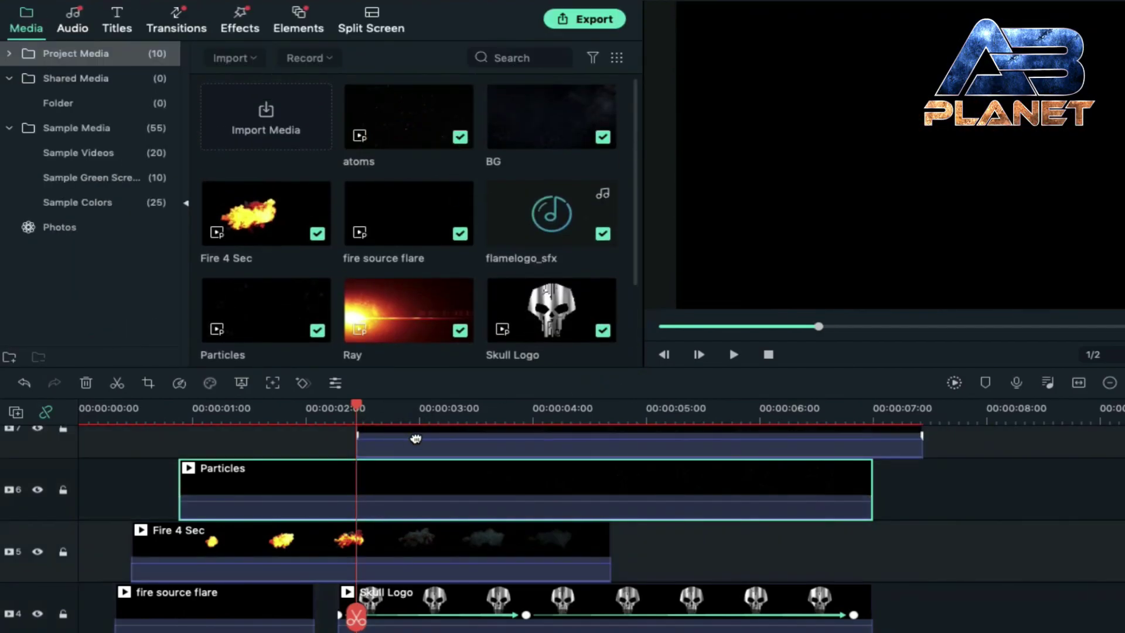
pyautogui.doubleClick(415, 438)
pyautogui.click(340, 291)
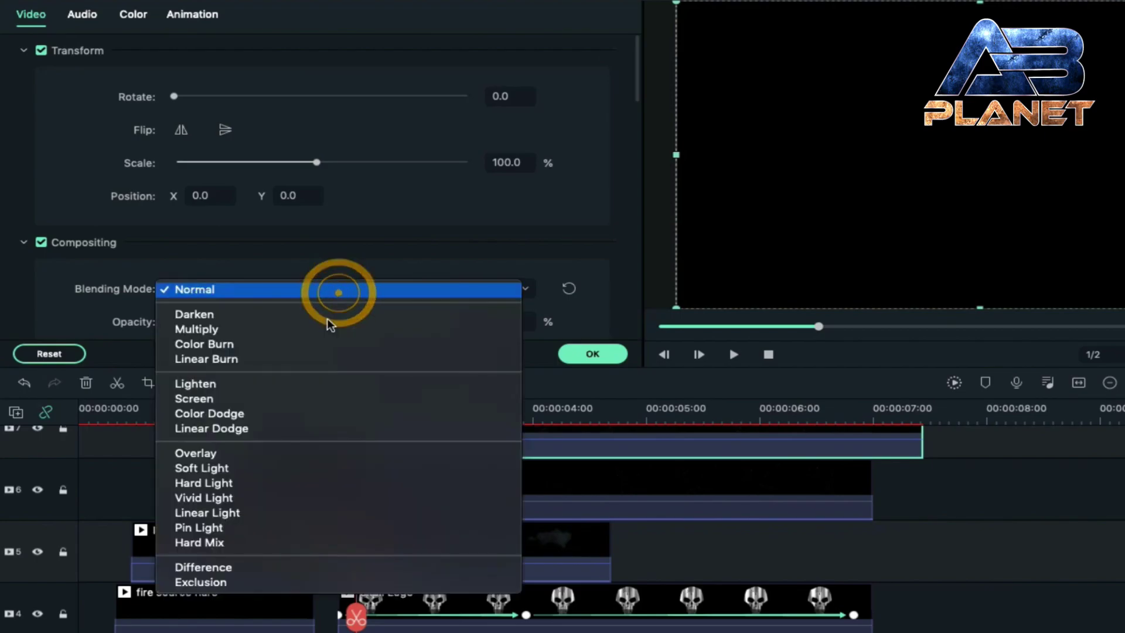
pyautogui.click(316, 397)
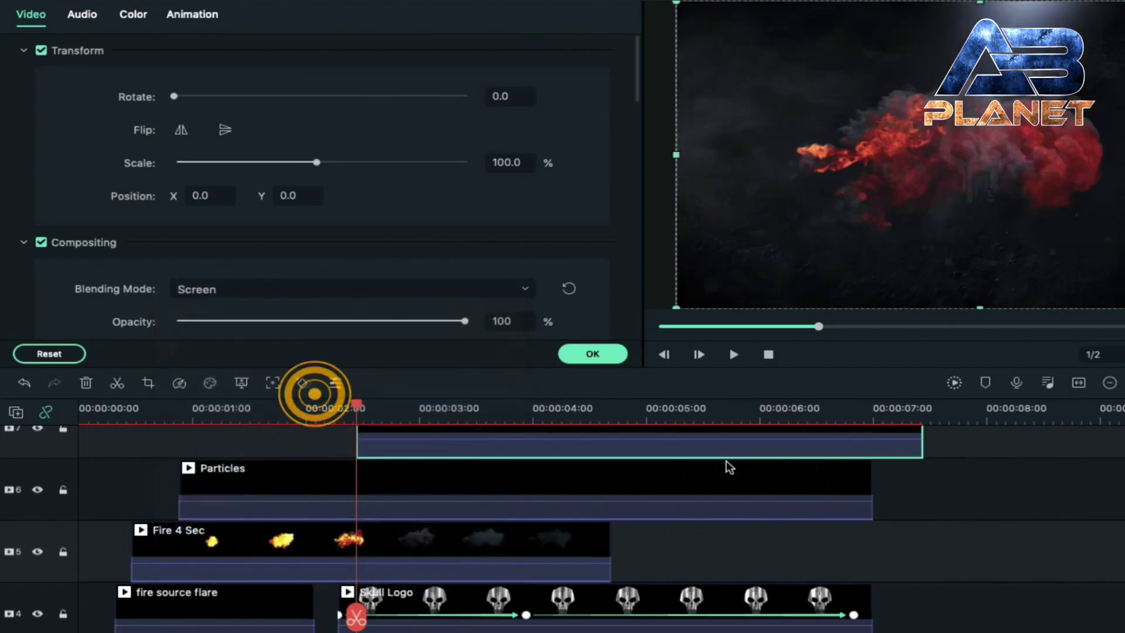
pyautogui.scroll(2, 792, 494)
pyautogui.moveTo(919, 468); pyautogui.dragTo(868, 477)
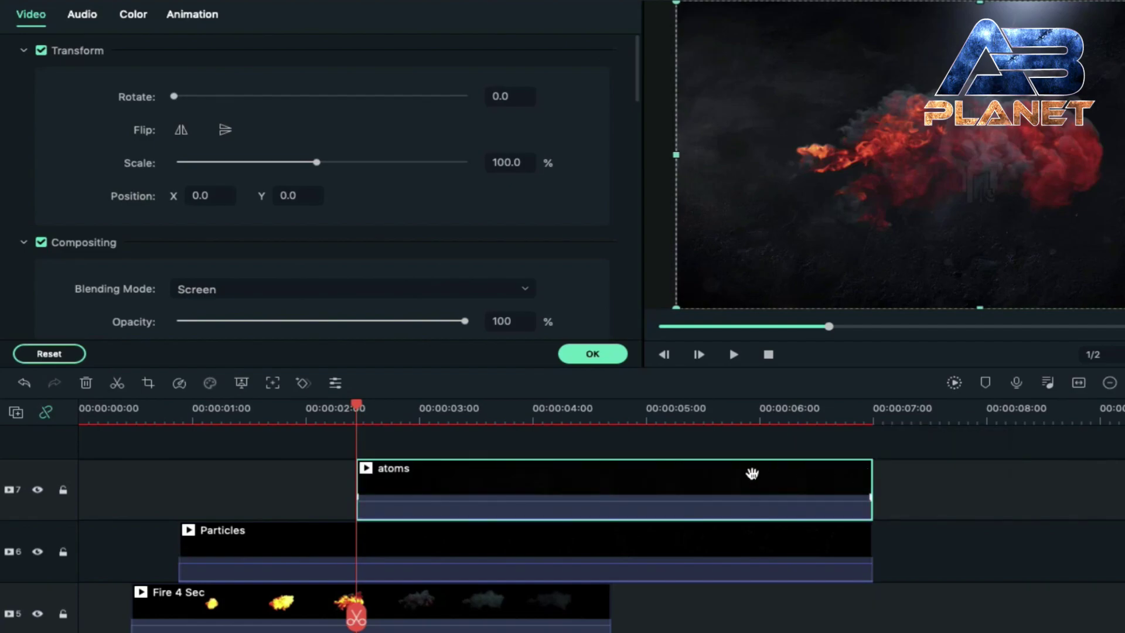
pyautogui.click(594, 352)
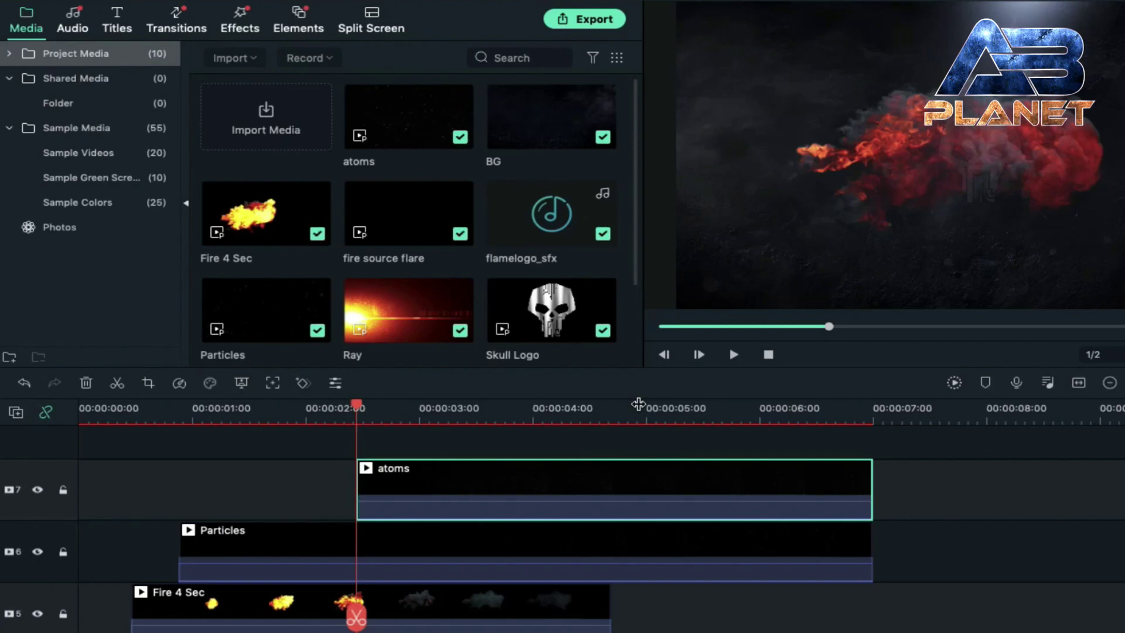
pyautogui.click(184, 31)
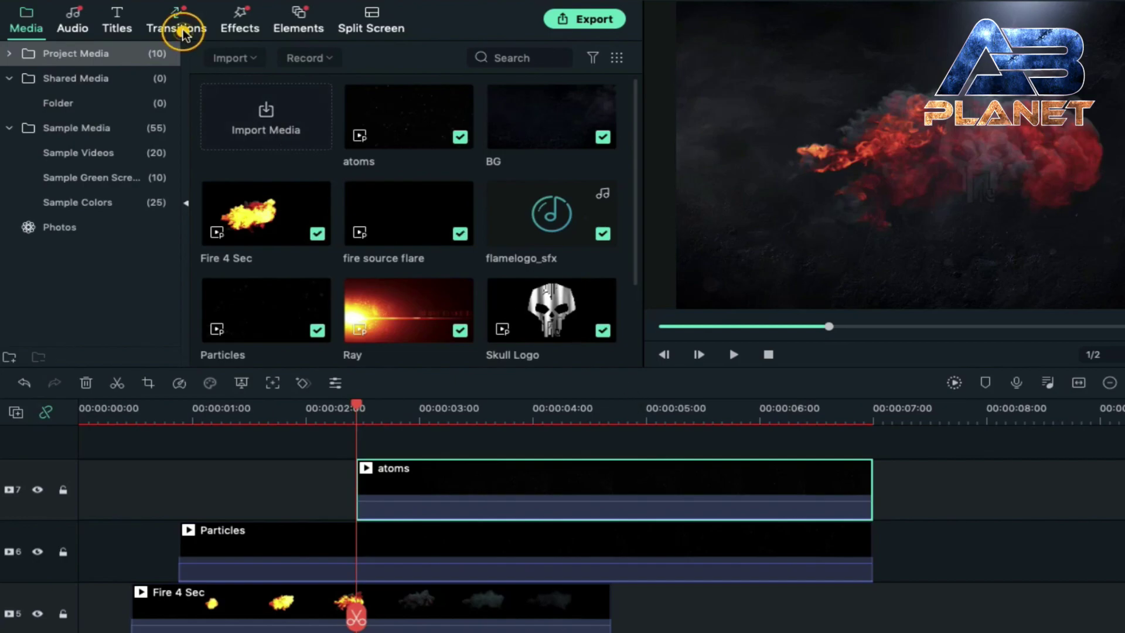
# Add Fade transitions to the ends of the atoms, Particles and Skull Logo clips.
pyautogui.moveTo(354, 228); pyautogui.dragTo(676, 496)
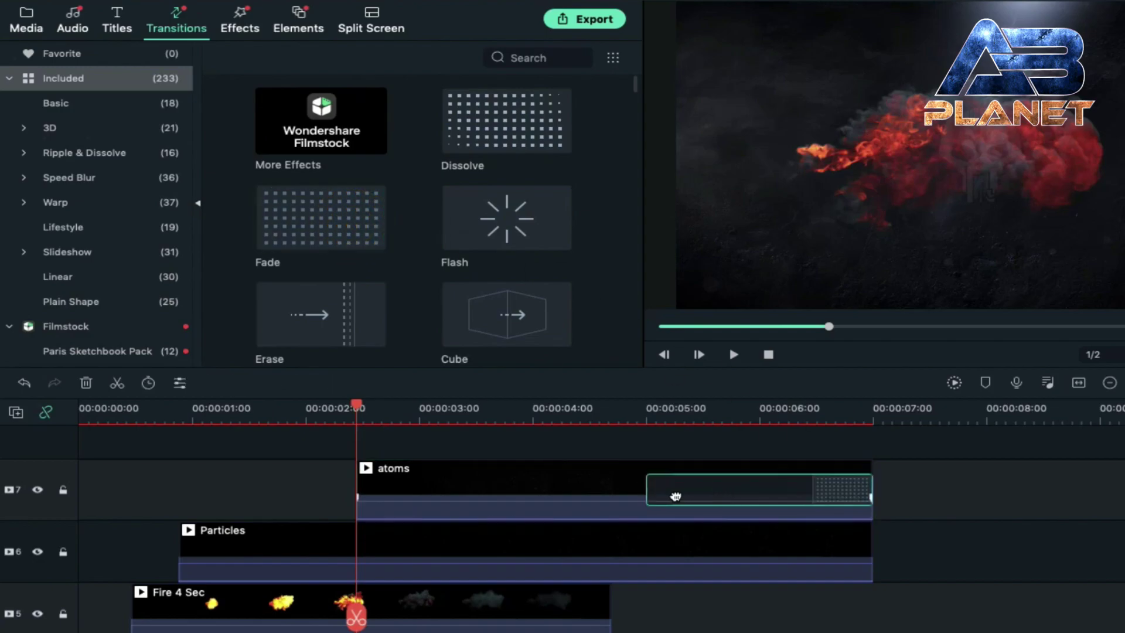
pyautogui.click(645, 476)
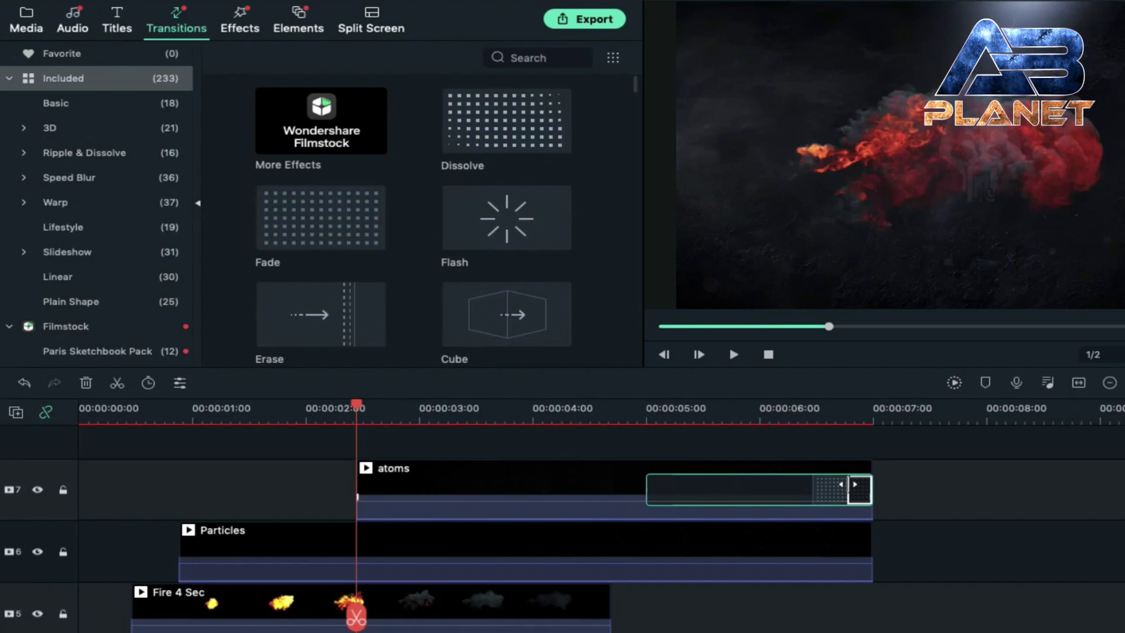
pyautogui.moveTo(322, 226); pyautogui.dragTo(843, 543)
pyautogui.moveTo(349, 226); pyautogui.dragTo(842, 632)
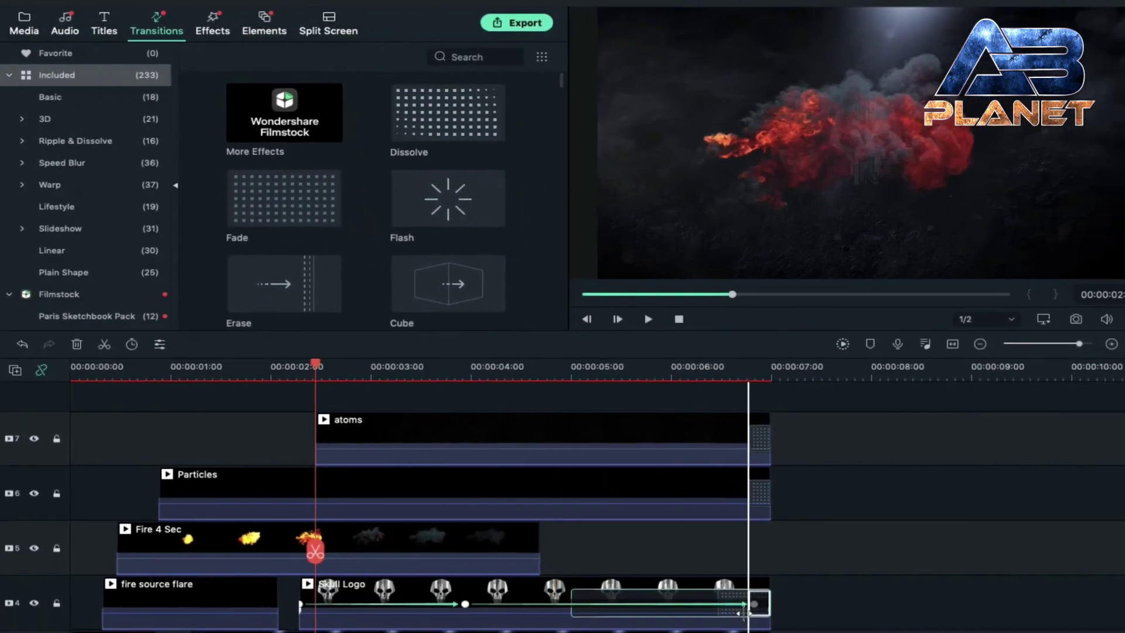
# Add Fade transitions to the ends of the Top Flare, Smoke and background clips.
pyautogui.moveTo(747, 612); pyautogui.dragTo(747, 613)
pyautogui.scroll(-2, 747, 586)
pyautogui.moveTo(284, 199); pyautogui.dragTo(544, 540)
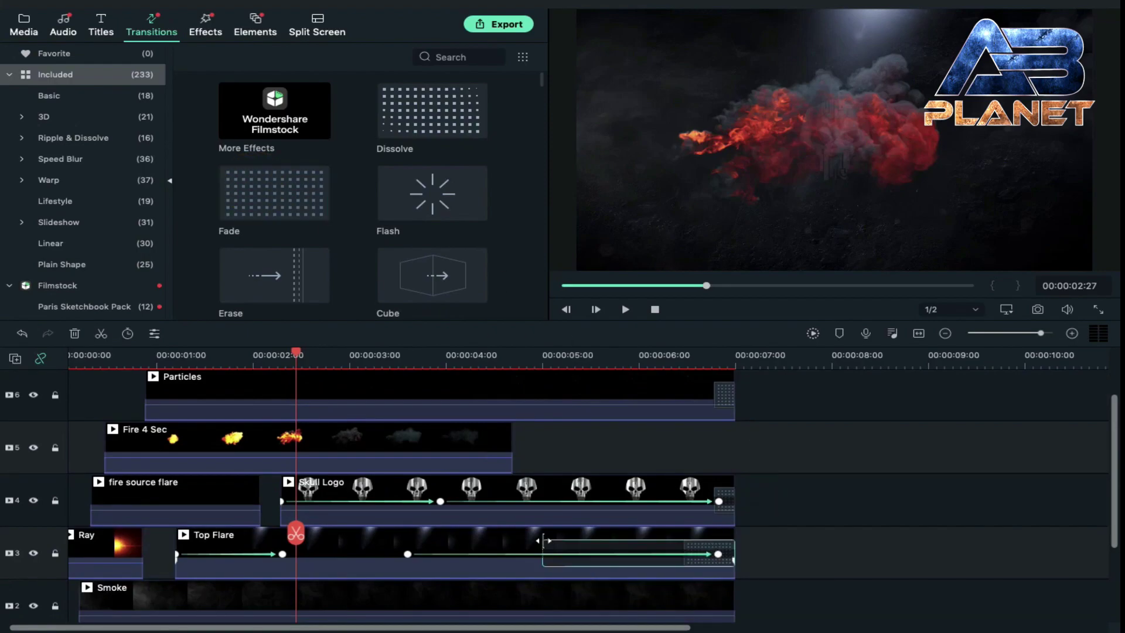
pyautogui.scroll(-2, 544, 540)
pyautogui.moveTo(303, 202); pyautogui.dragTo(543, 515)
pyautogui.moveTo(274, 193); pyautogui.dragTo(719, 599)
pyautogui.scroll(3, 514, 536)
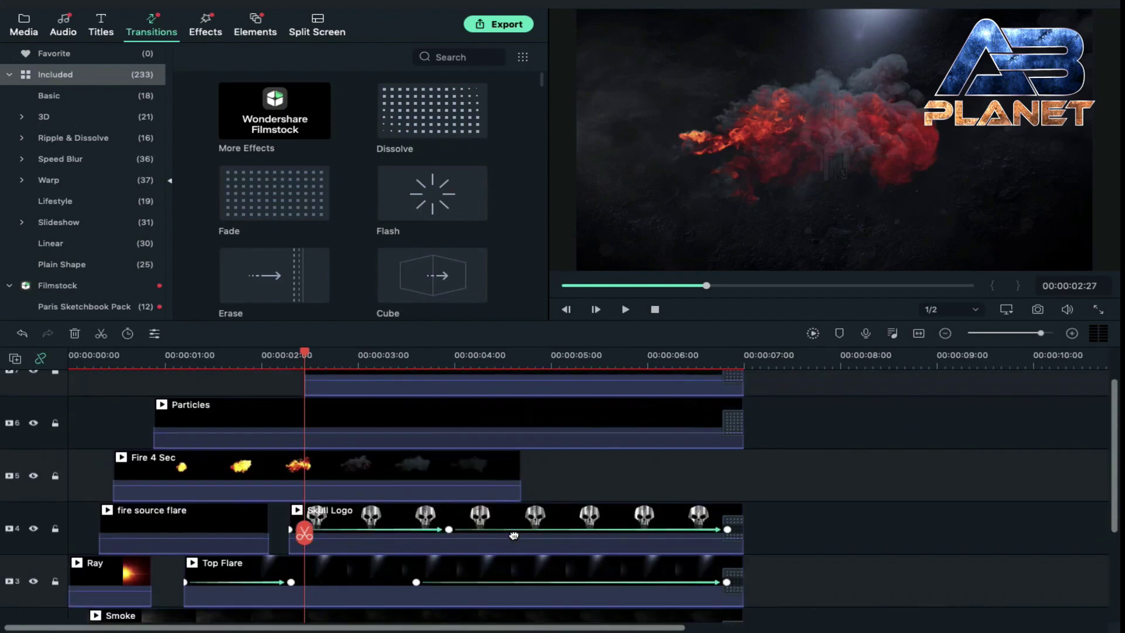
pyautogui.scroll(-3, 513, 535)
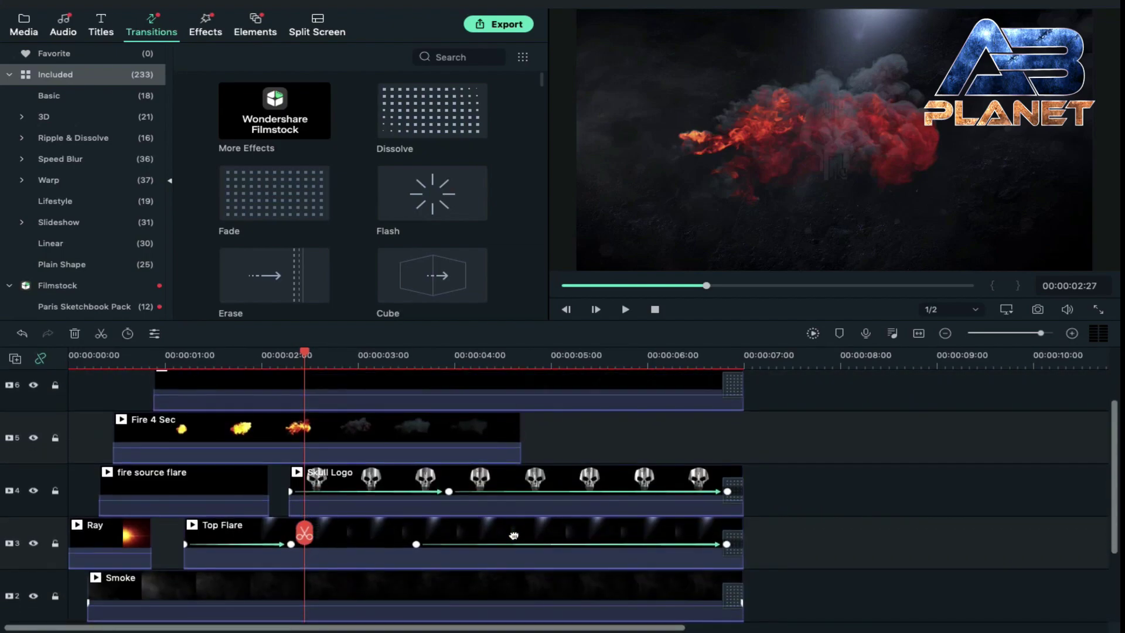
pyautogui.scroll(-1, 514, 535)
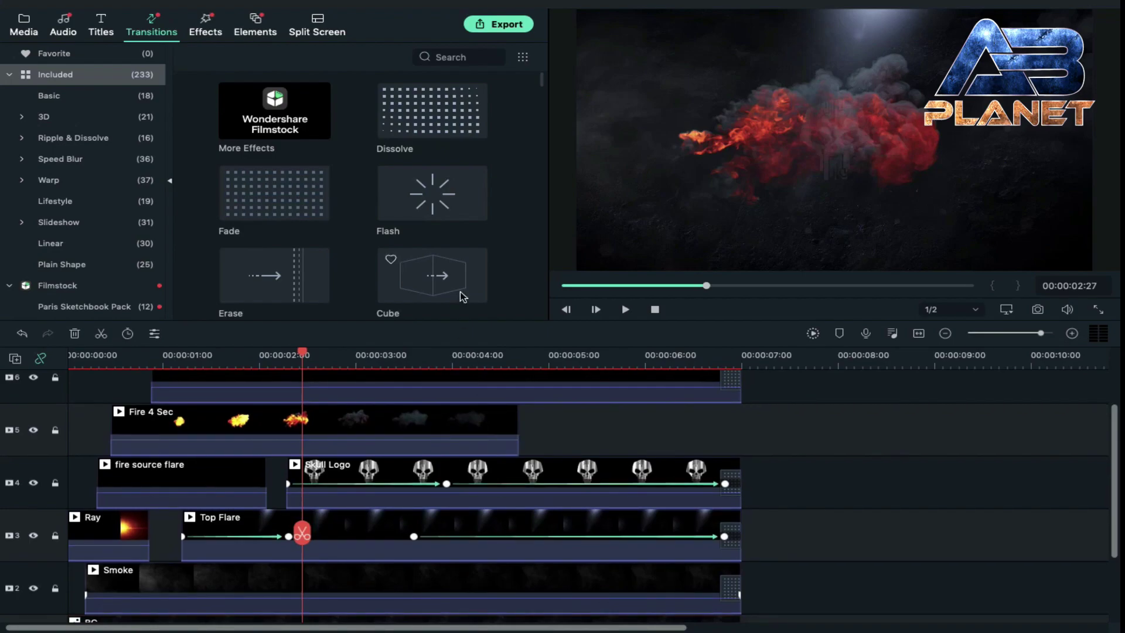
# Set up an MP4 export named 'Skull Logo Intro' and confirm its 1920 x 1080 settings.
pyautogui.click(503, 24)
pyautogui.click(582, 204)
pyautogui.write('Skull Logo Intro')
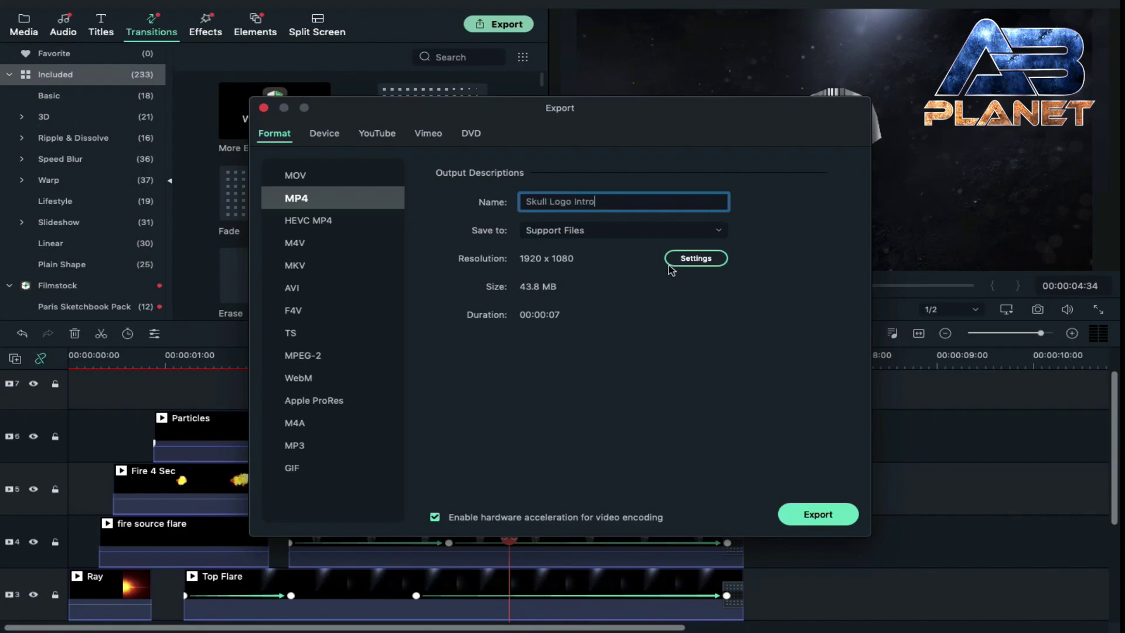
pyautogui.click(671, 264)
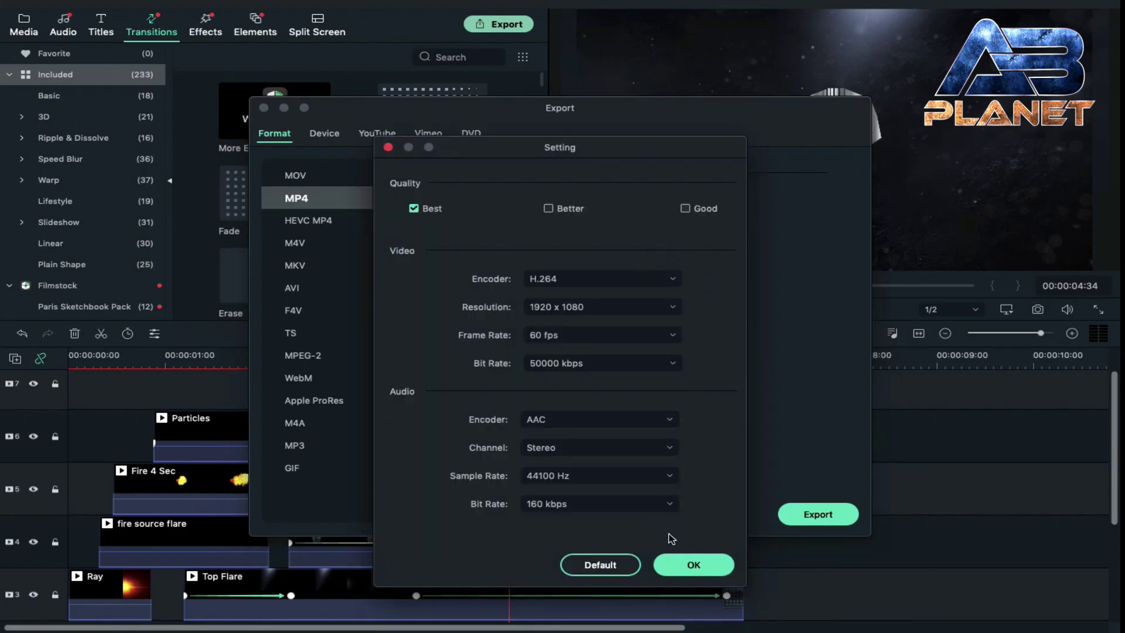
pyautogui.click(697, 566)
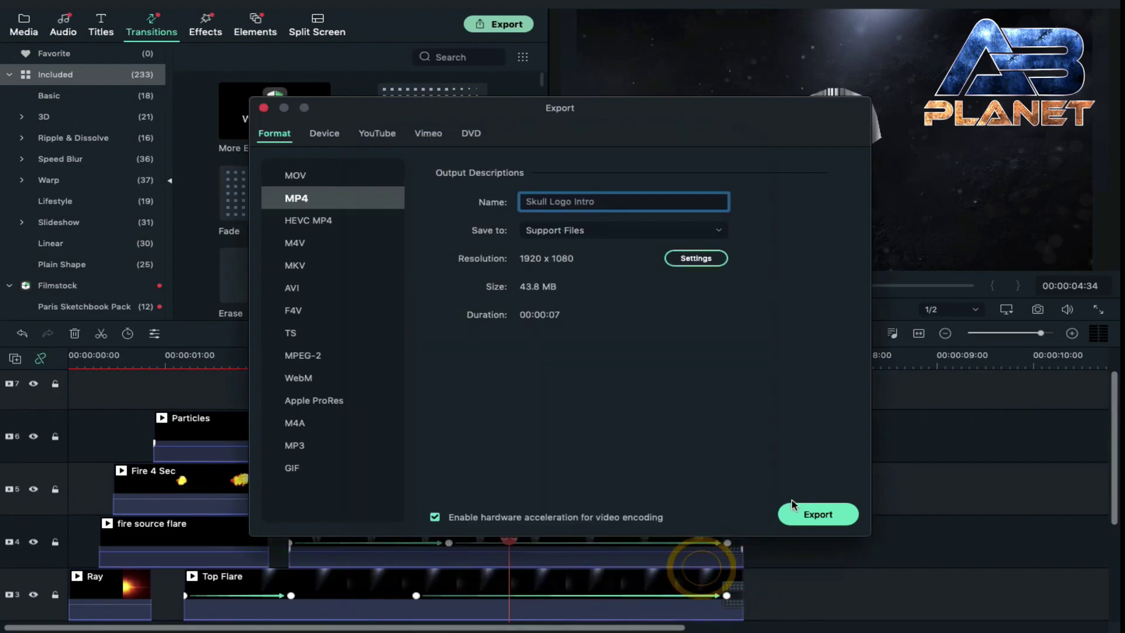